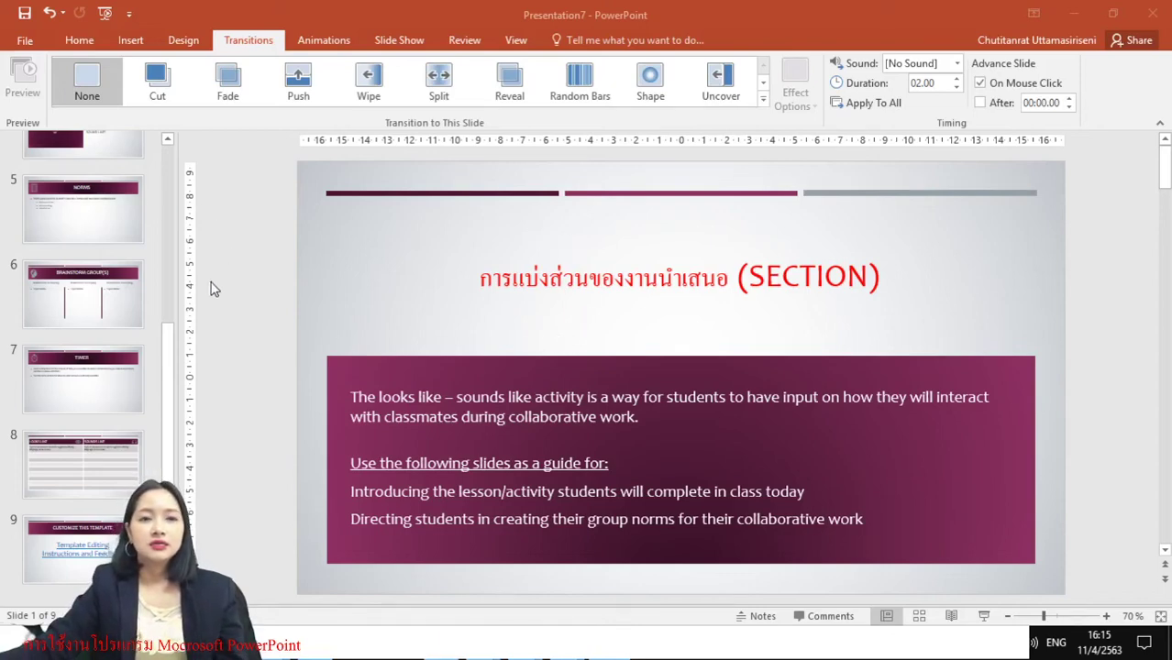
Step: Select the Lesson Introduction slide (slide 3) and bring up the Home tab's section tools
left_click(165, 353)
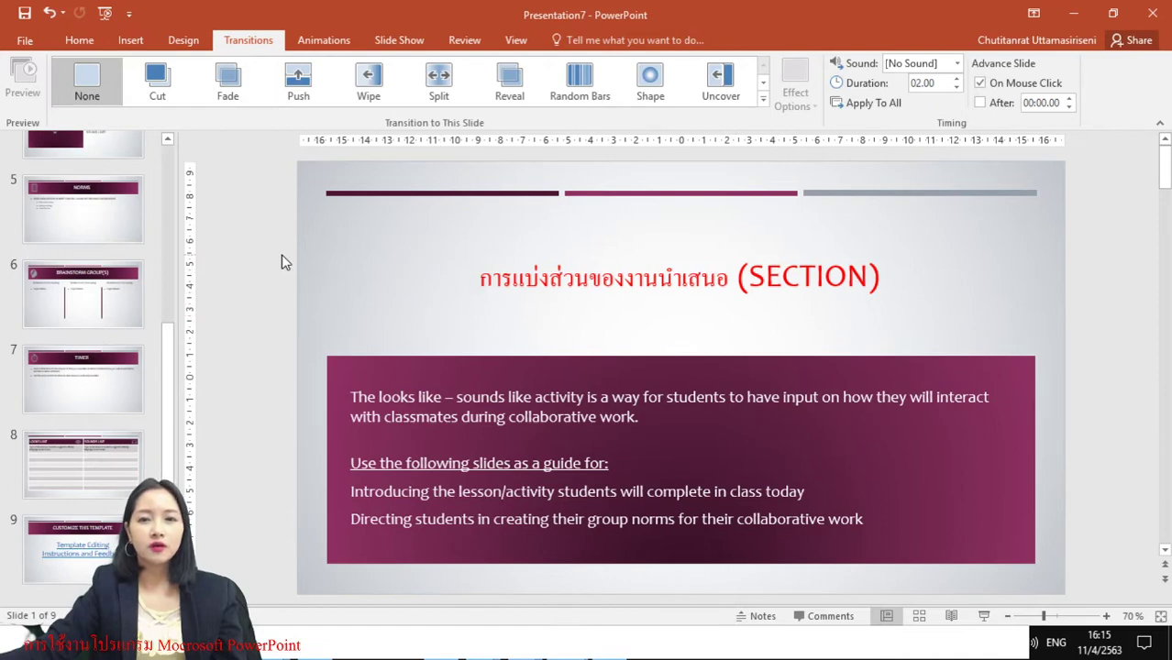
left_click(403, 264)
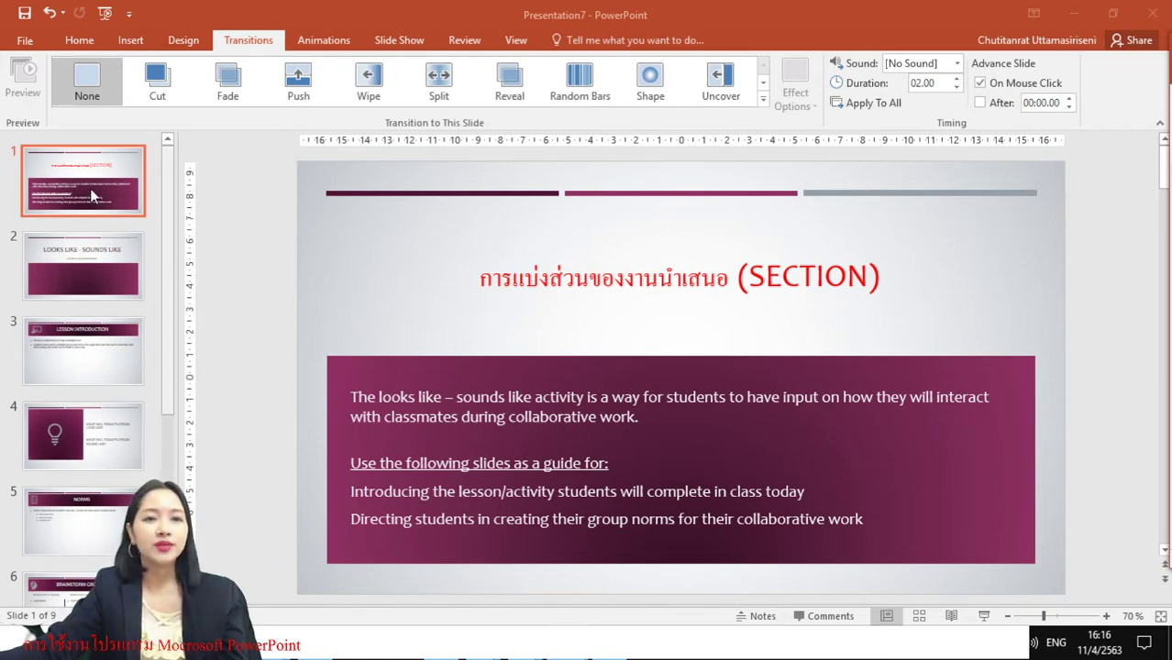
left_click(92, 376)
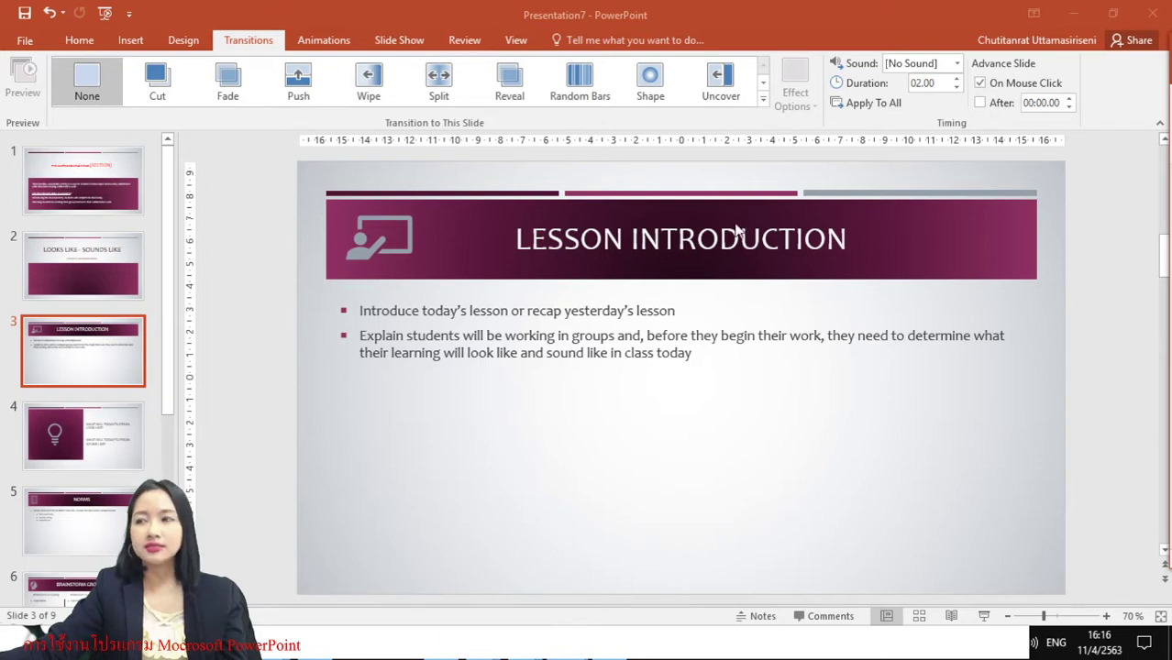
left_click(80, 42)
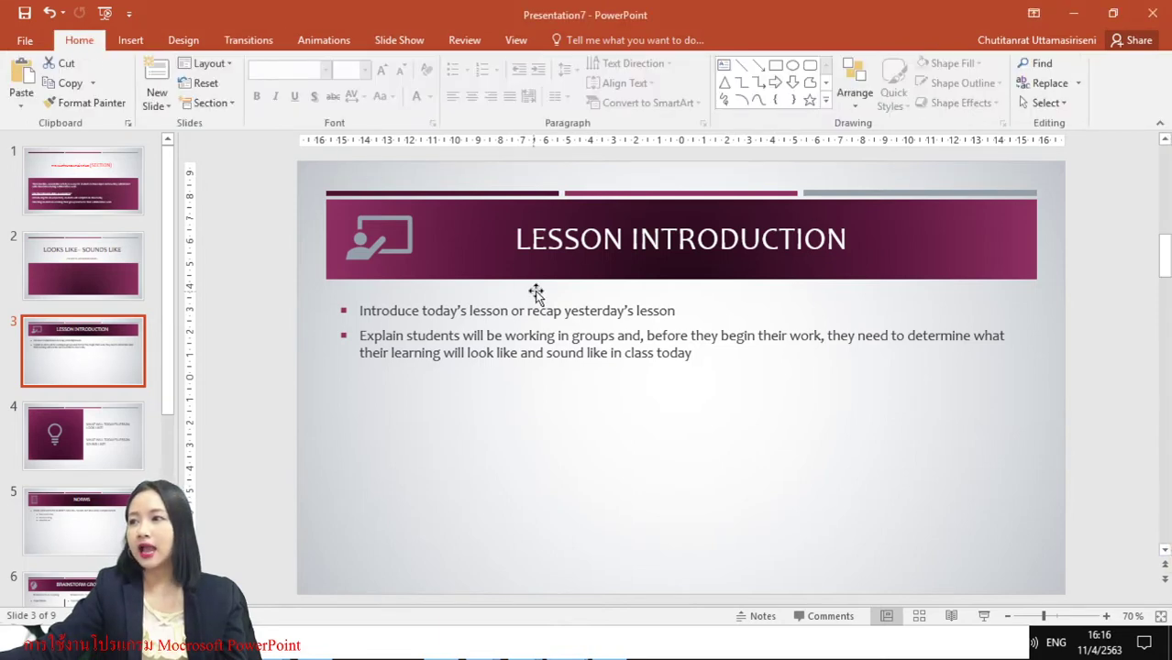
Step: Add a new Untitled Section before slide 3, leaving slides 1–2 in Default Section
left_click(229, 104)
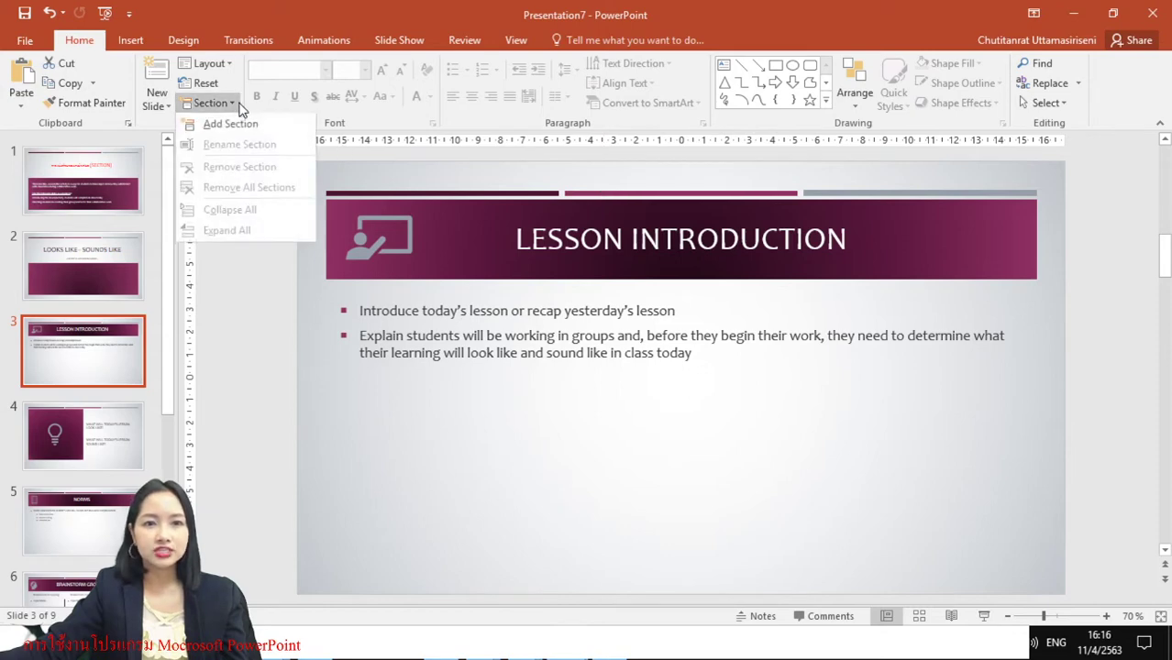
left_click(231, 125)
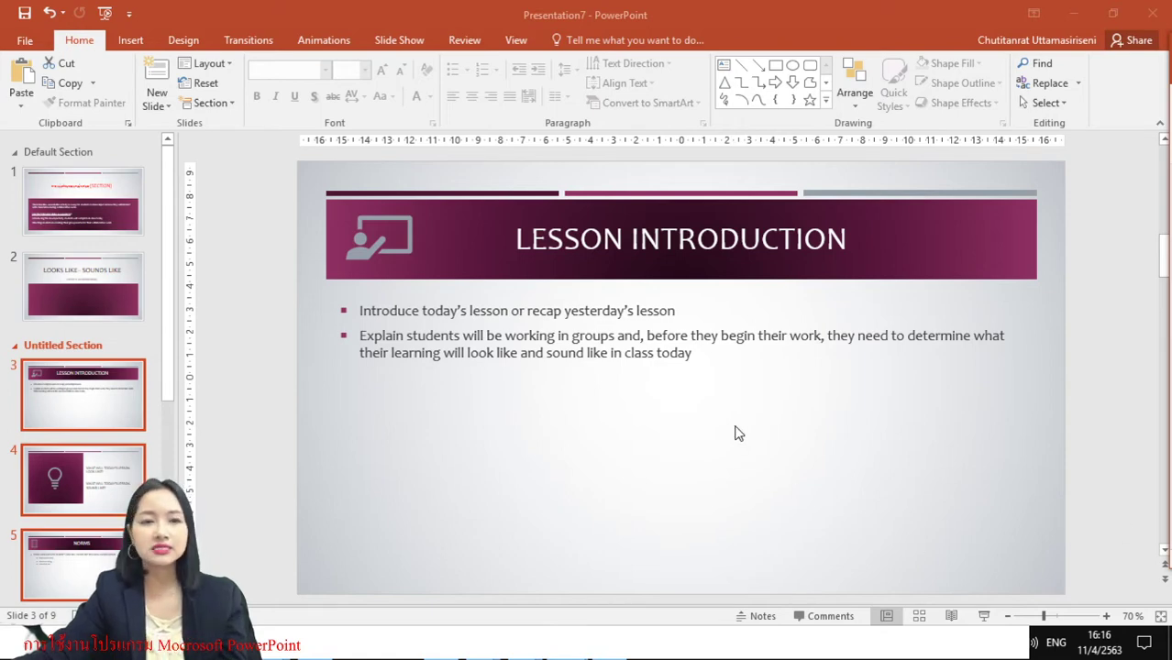
left_click(83, 352)
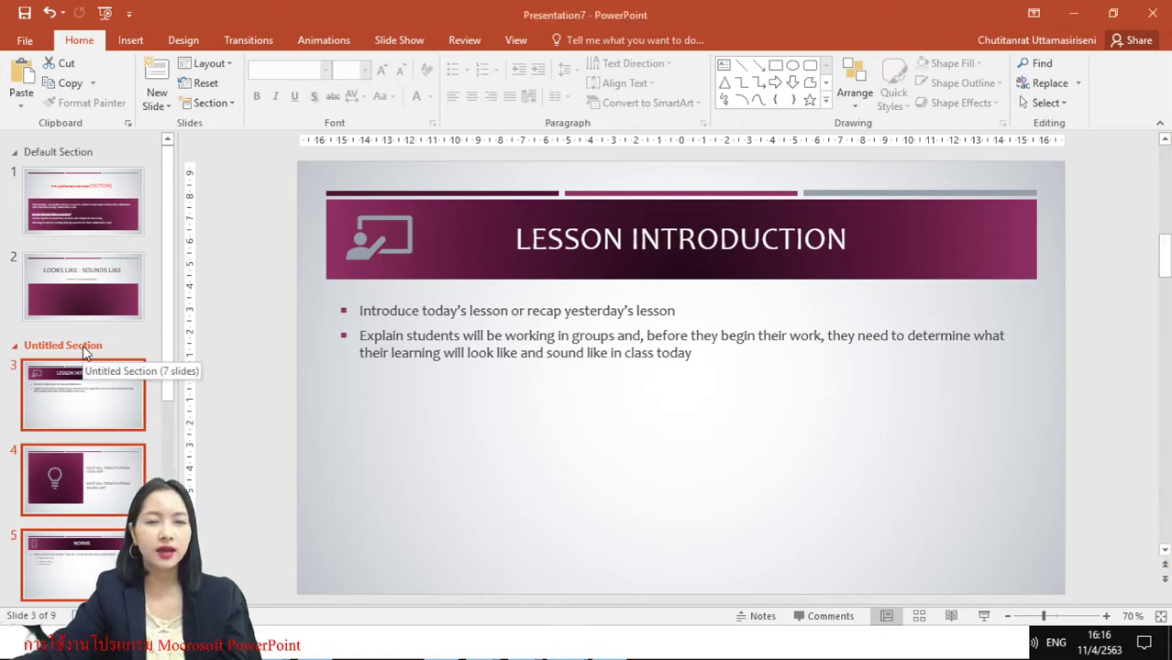
Step: Rename the Untitled Section to 'intro'
right_click(28, 352)
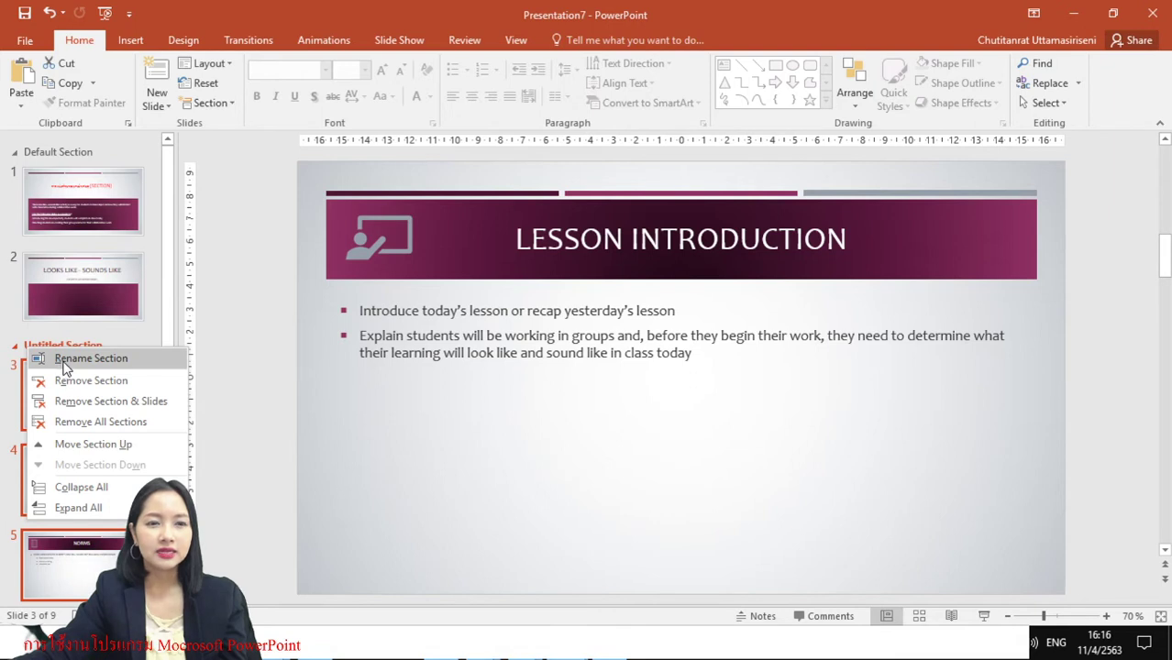
left_click(64, 359)
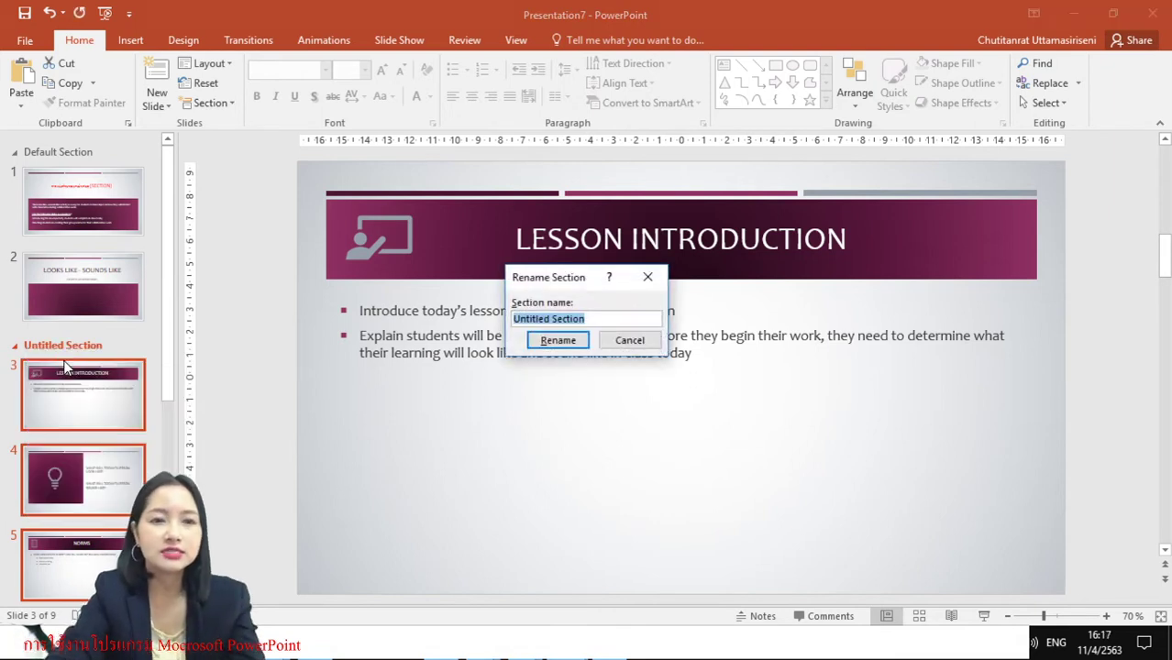
type("I")
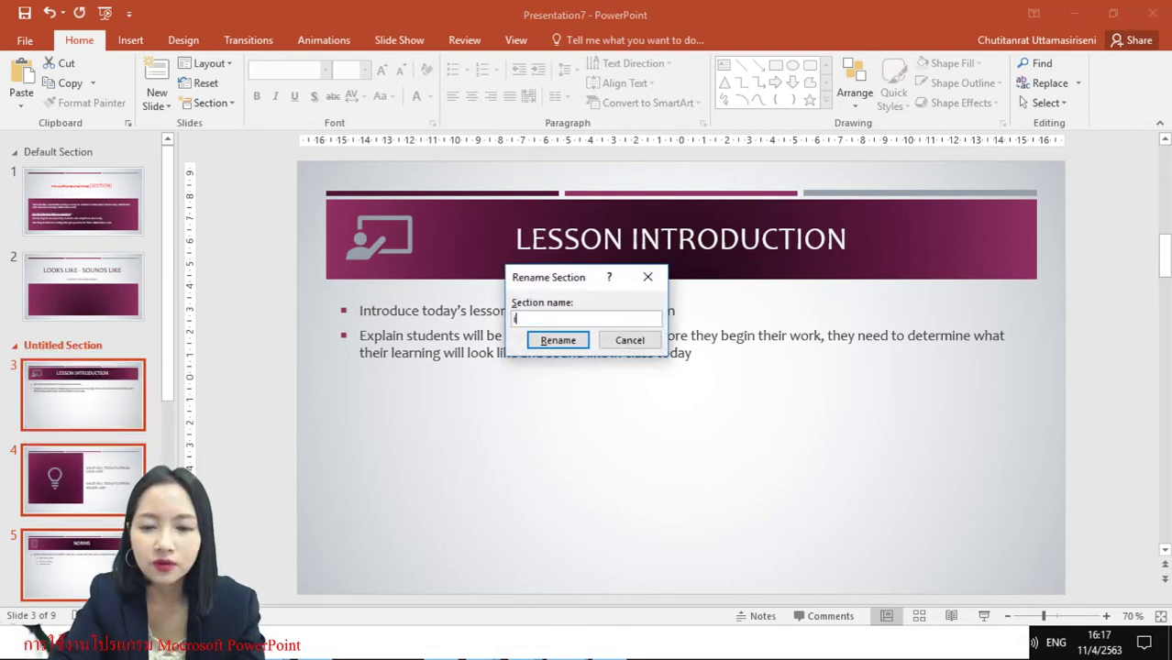
type("tro")
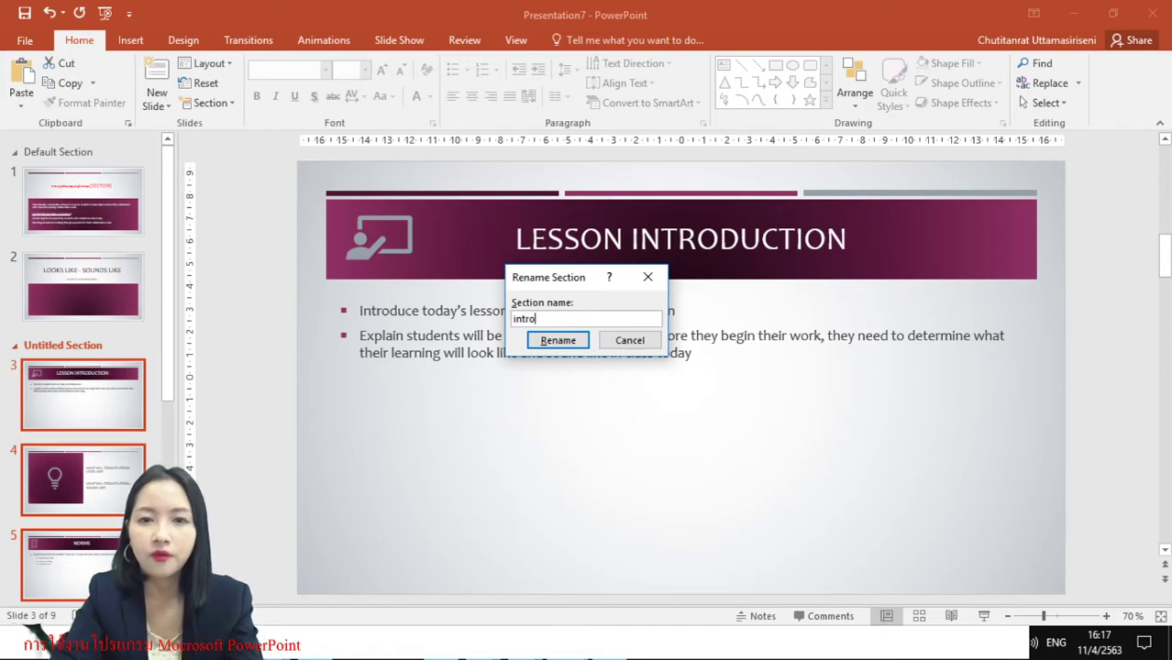
left_click(558, 339)
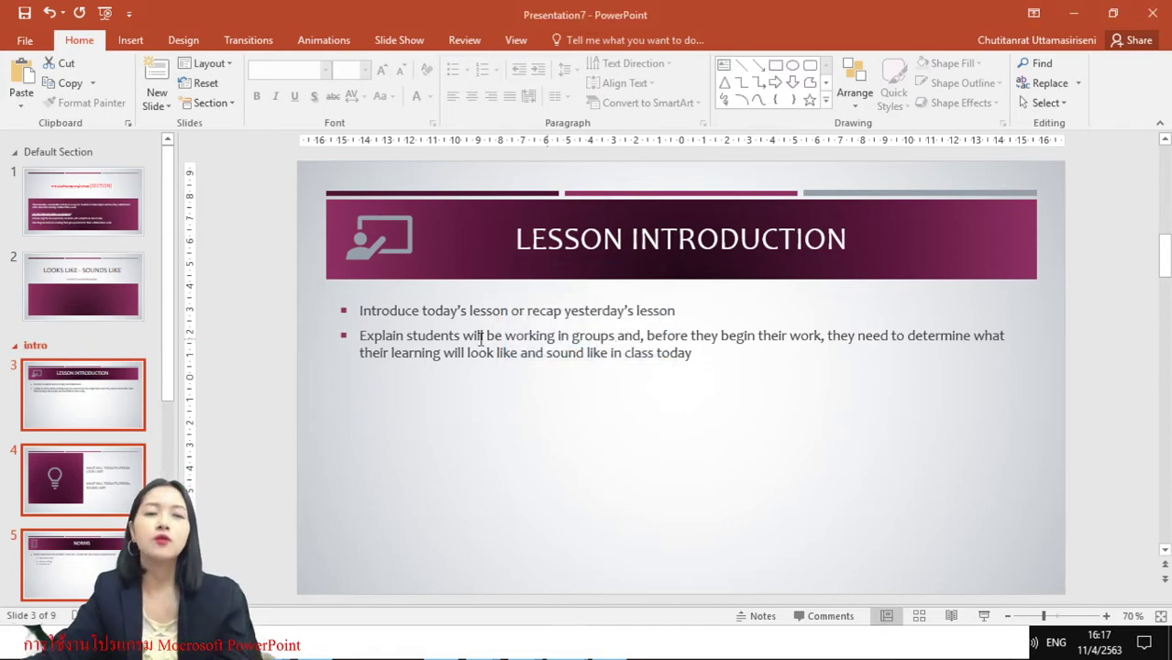
Step: Collapse the intro section so its seven slides are hidden
left_click(15, 349)
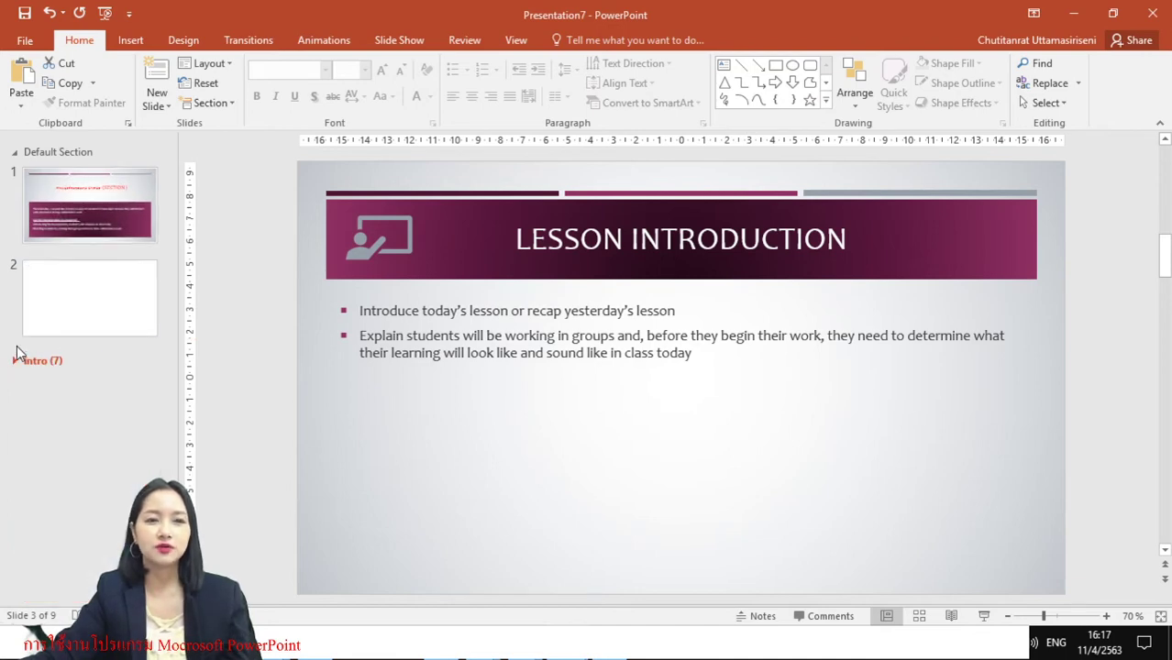
left_click(16, 349)
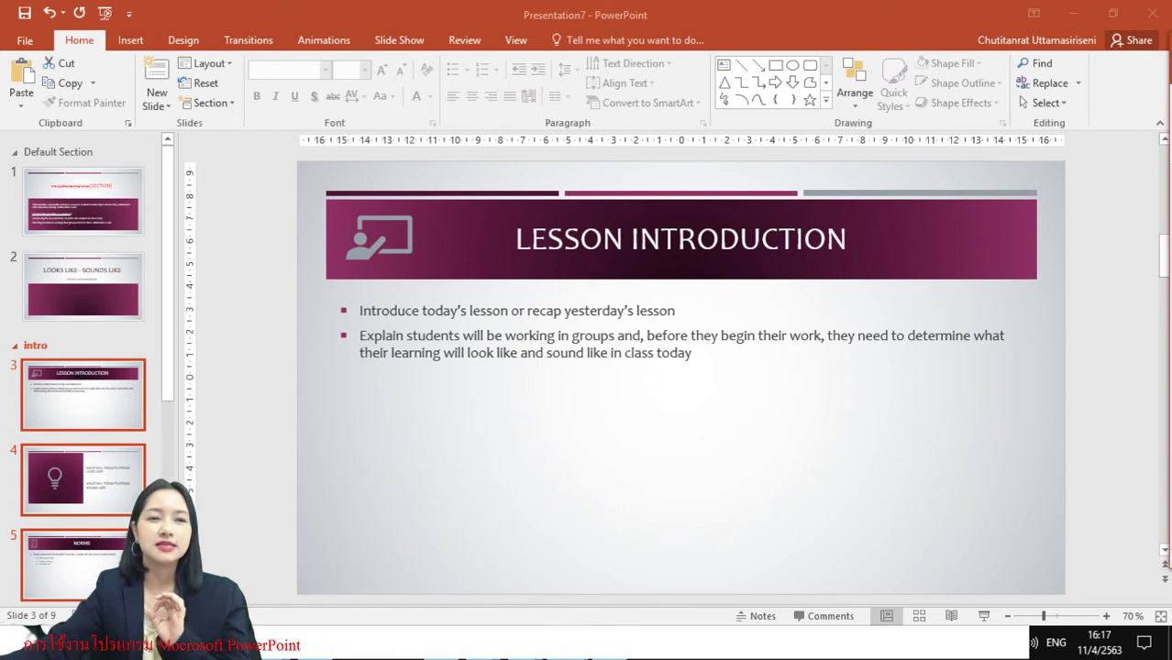
left_click(36, 349)
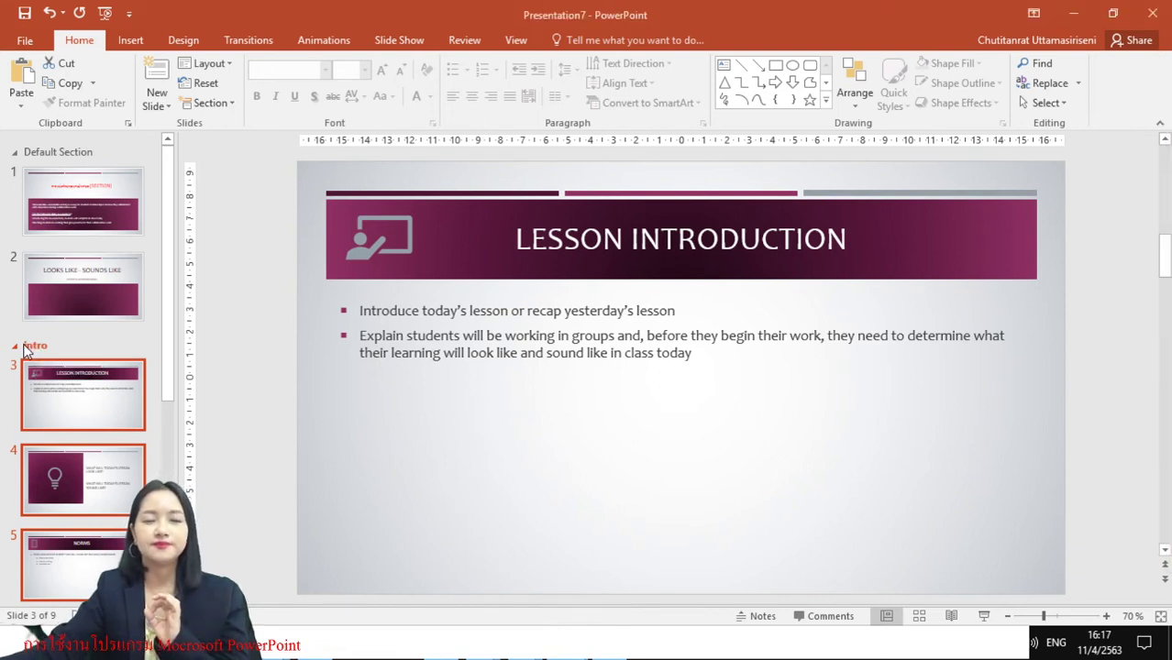
left_click(19, 349)
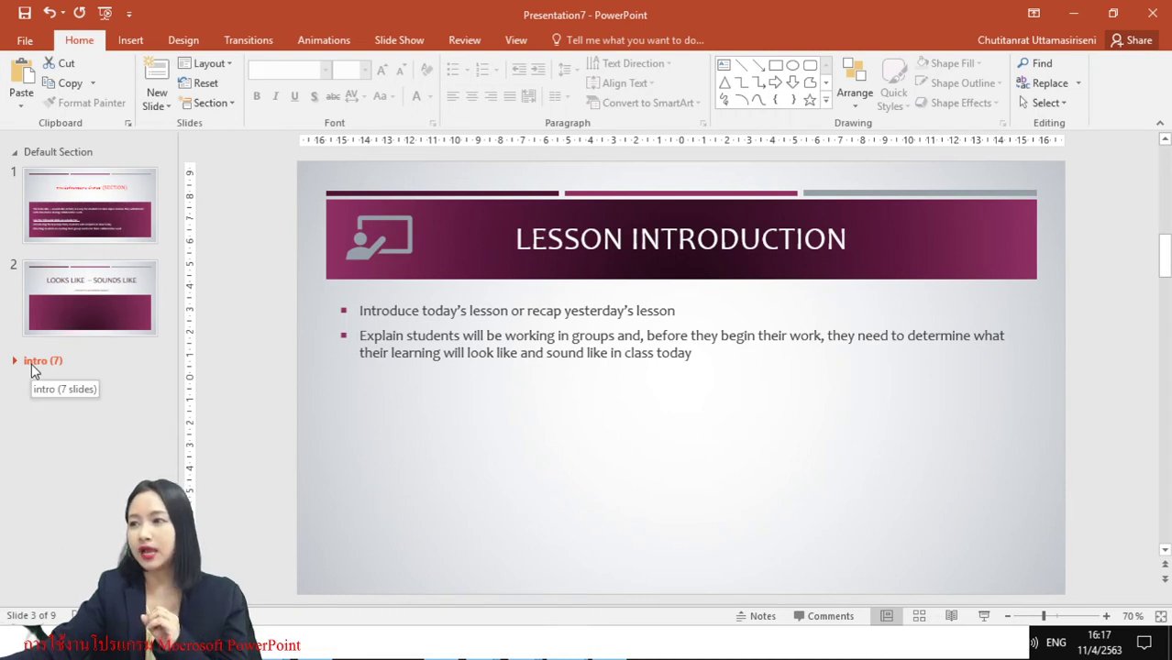
Step: Remove the intro section, keeping its slides under Default Section
right_click(34, 367)
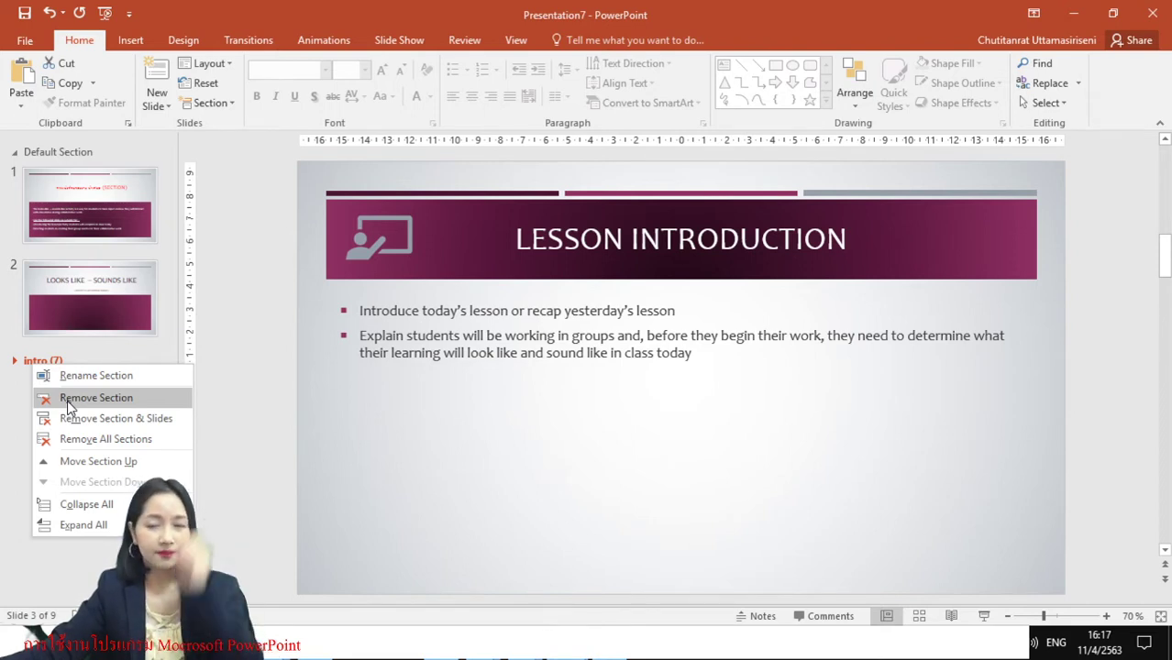
left_click(67, 400)
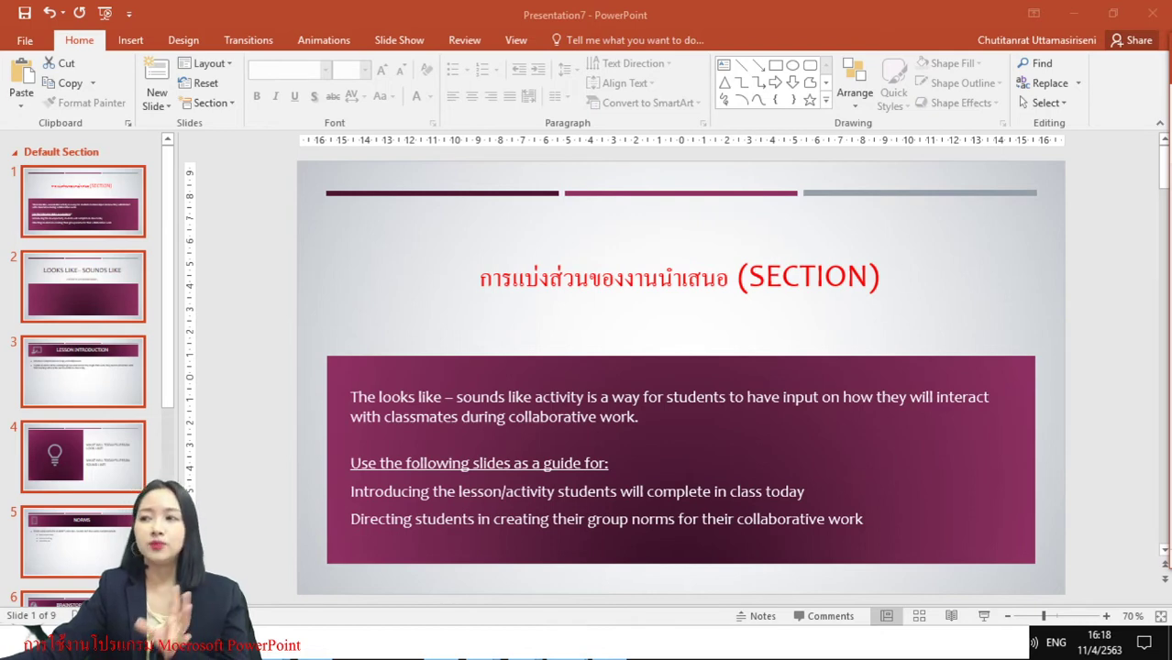
Step: Add a new section starting at the Lesson Introduction slide (slide 3)
right_click(66, 365)
left_click(74, 367)
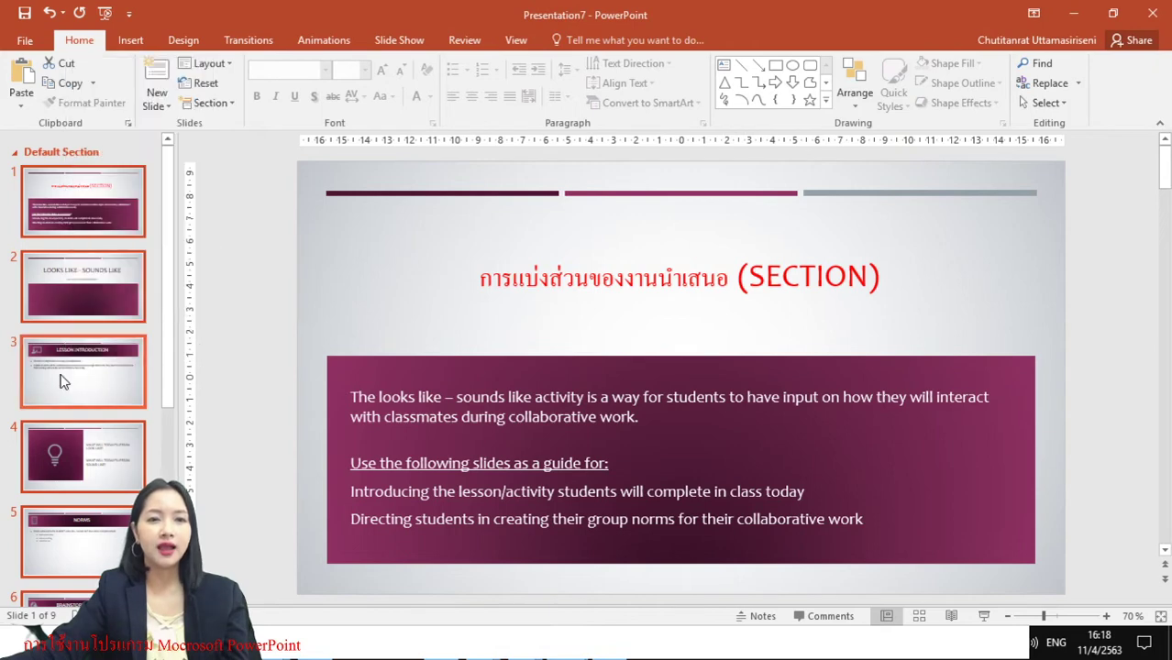
right_click(79, 370)
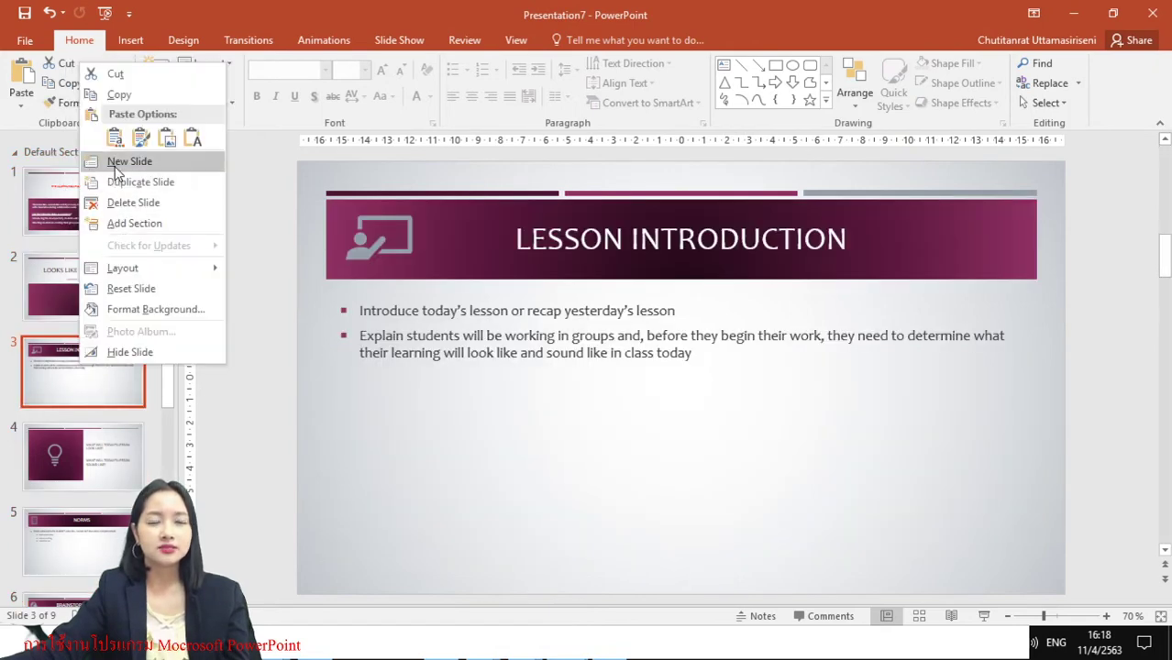
left_click(56, 373)
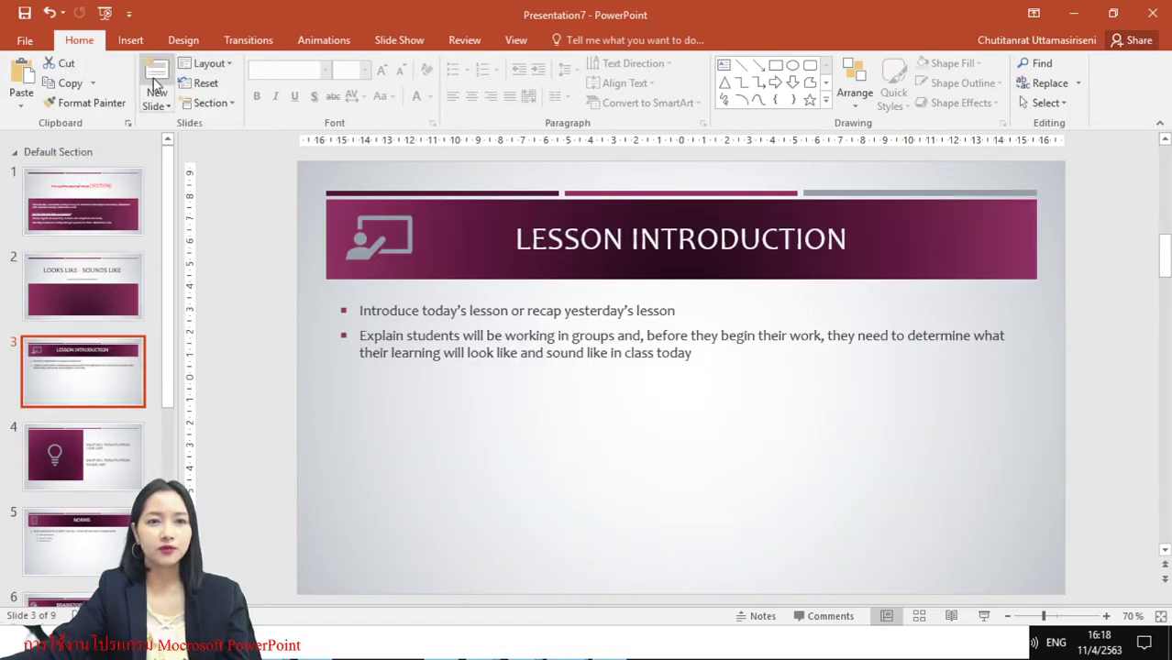
left_click(205, 103)
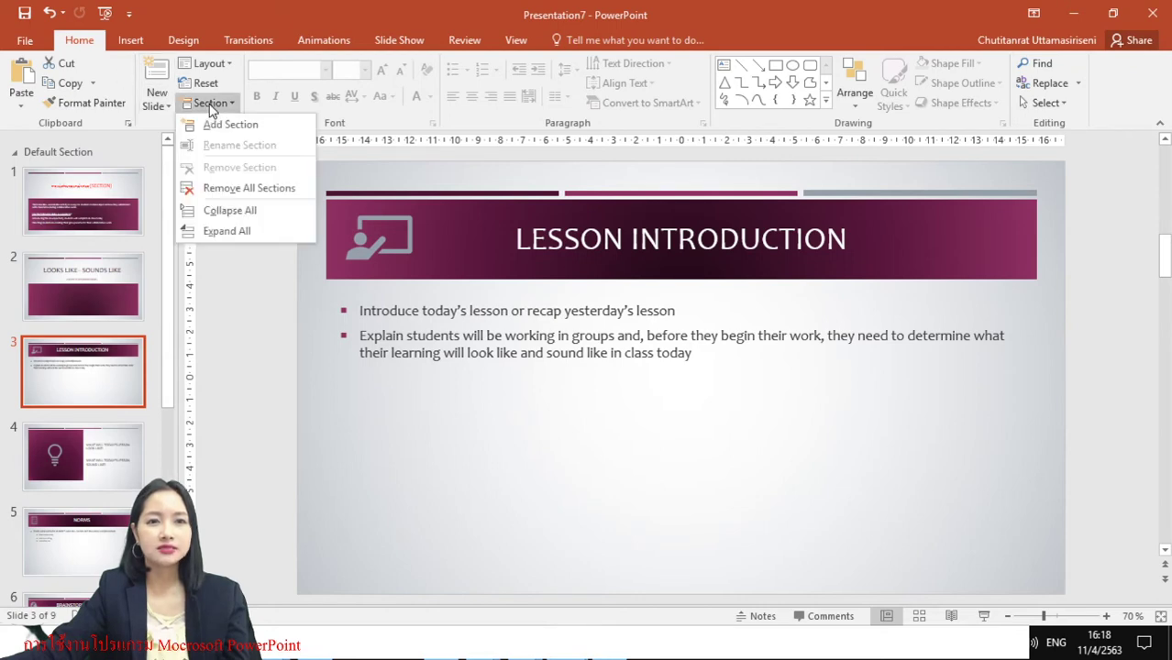
right_click(98, 373)
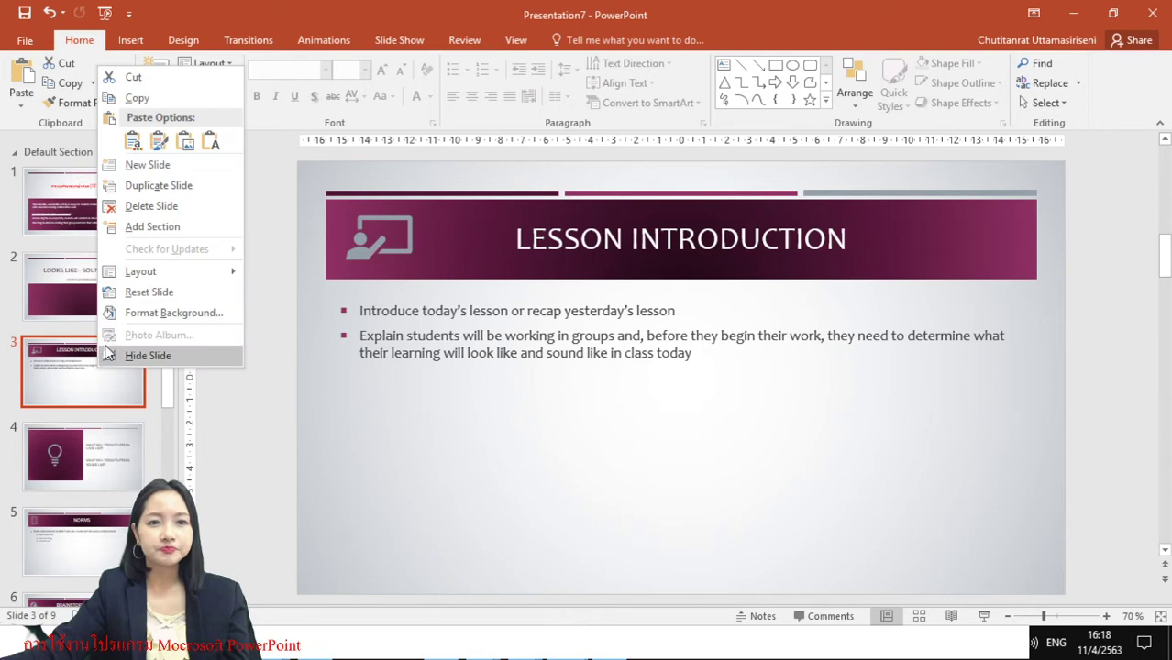
left_click(153, 229)
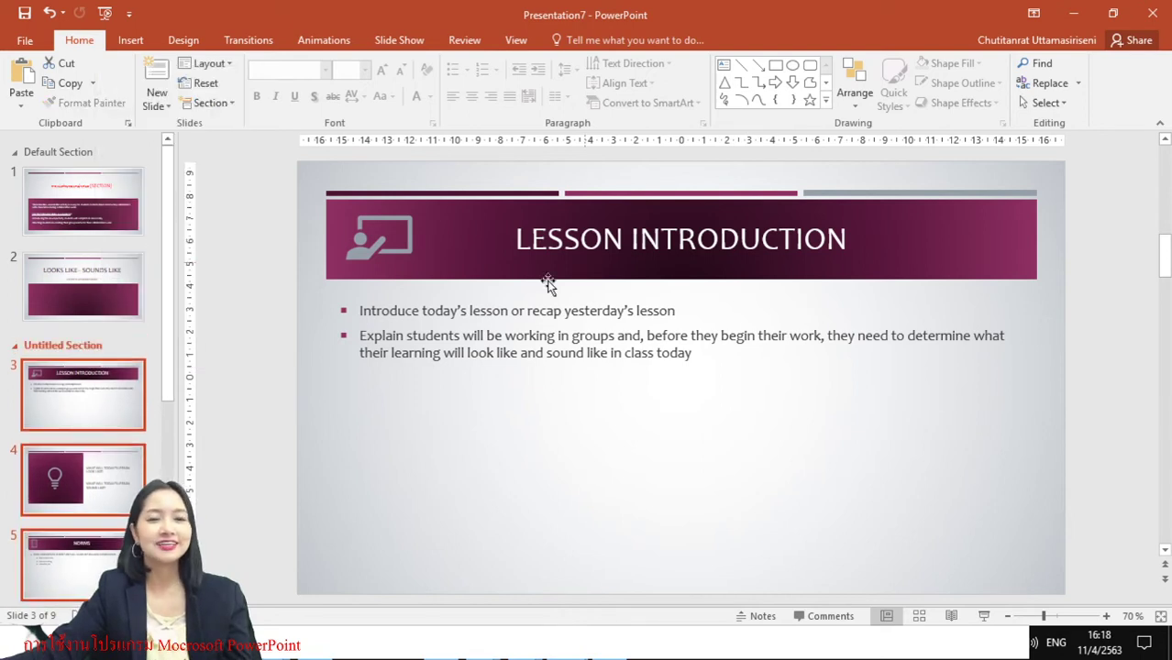
Step: Rename the new Untitled Section to 'Intro'
right_click(91, 354)
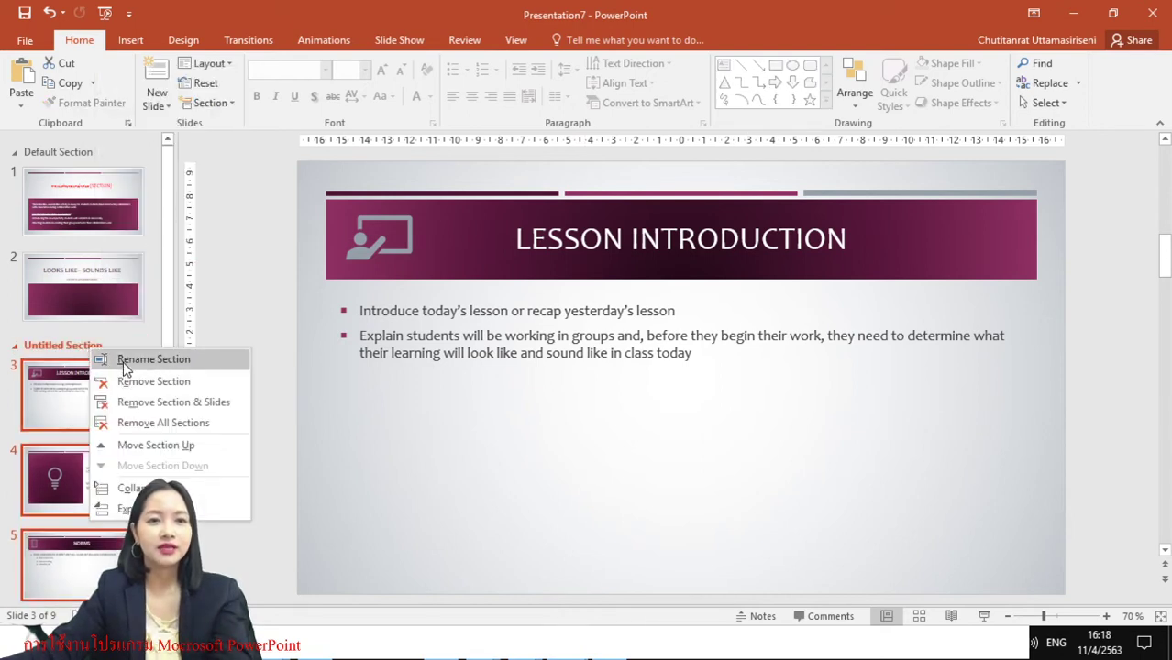
left_click(123, 360)
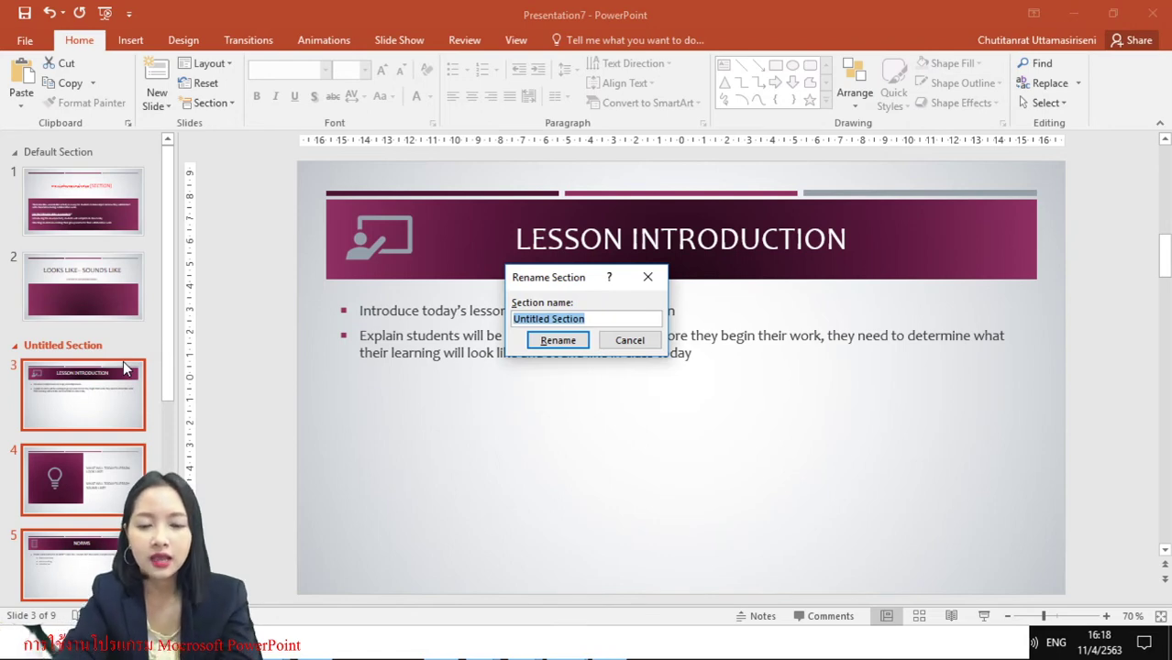
type("Intr")
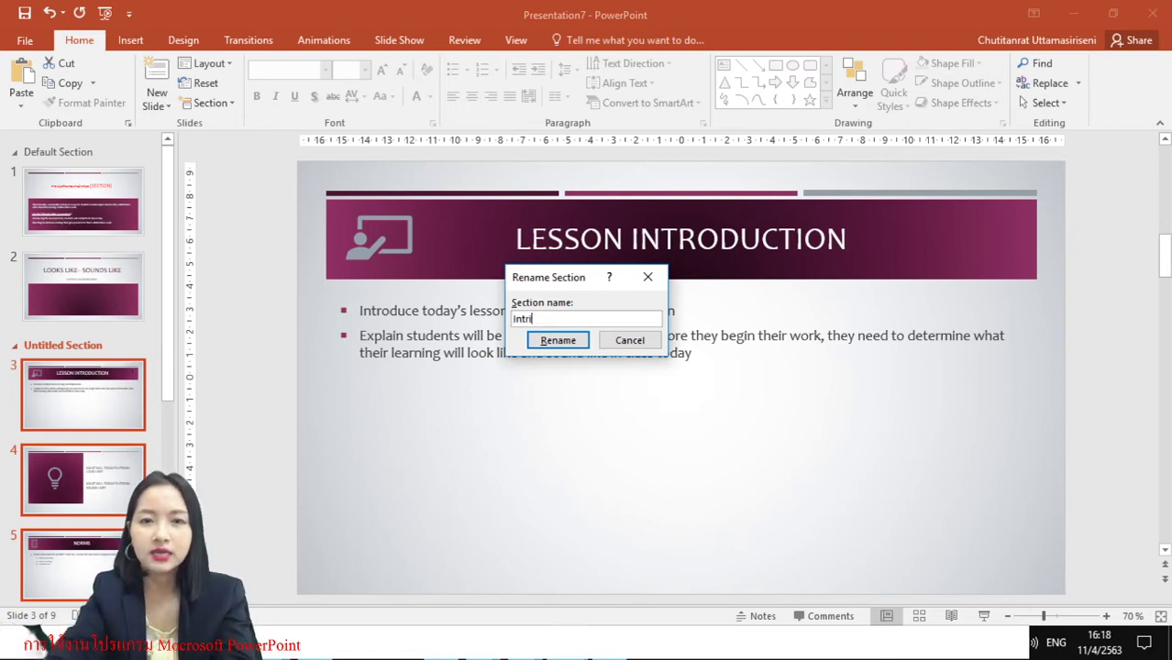
type("o")
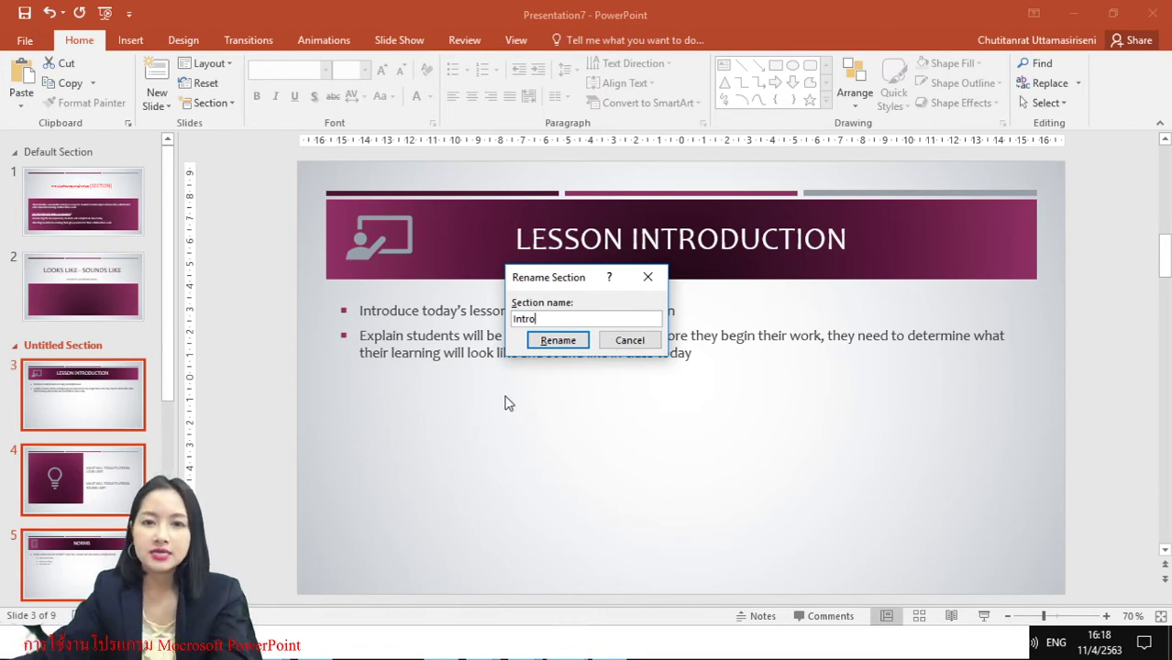
left_click(543, 342)
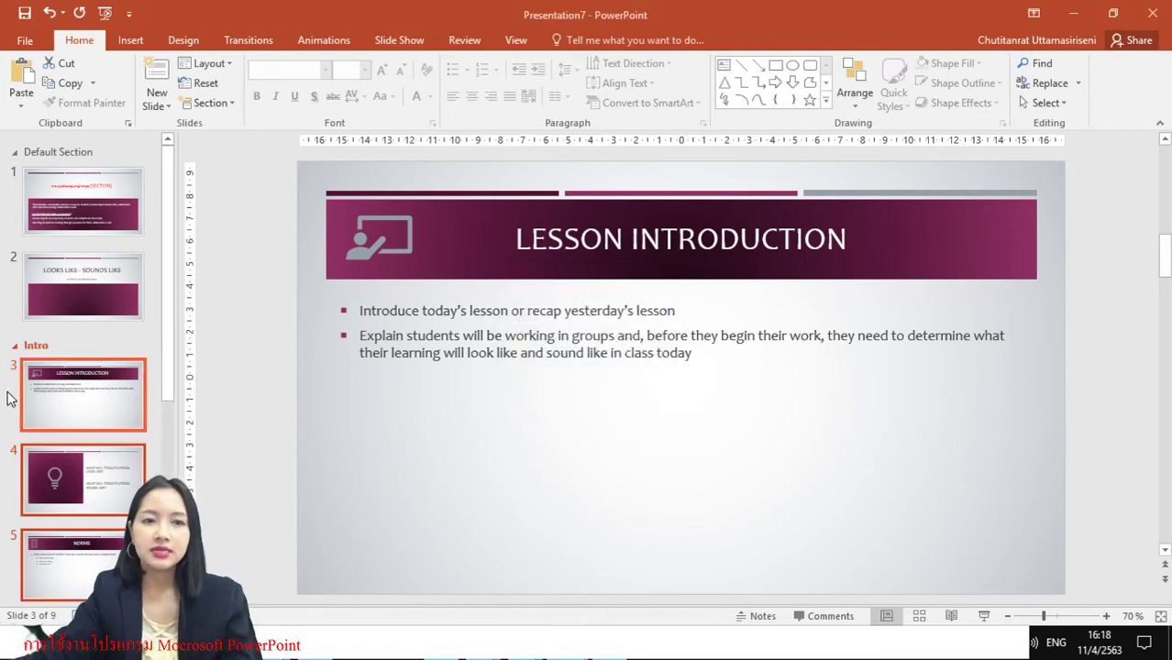
Step: Remove the Intro section and its seven slides, leaving a two-slide deck
right_click(35, 354)
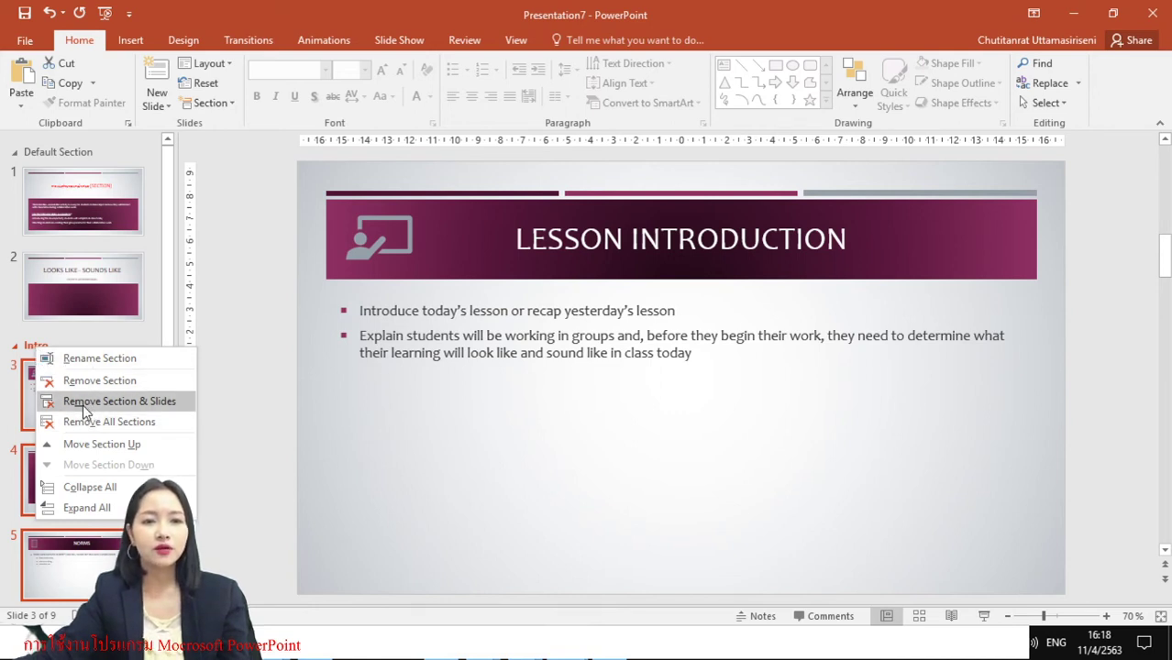
left_click(140, 403)
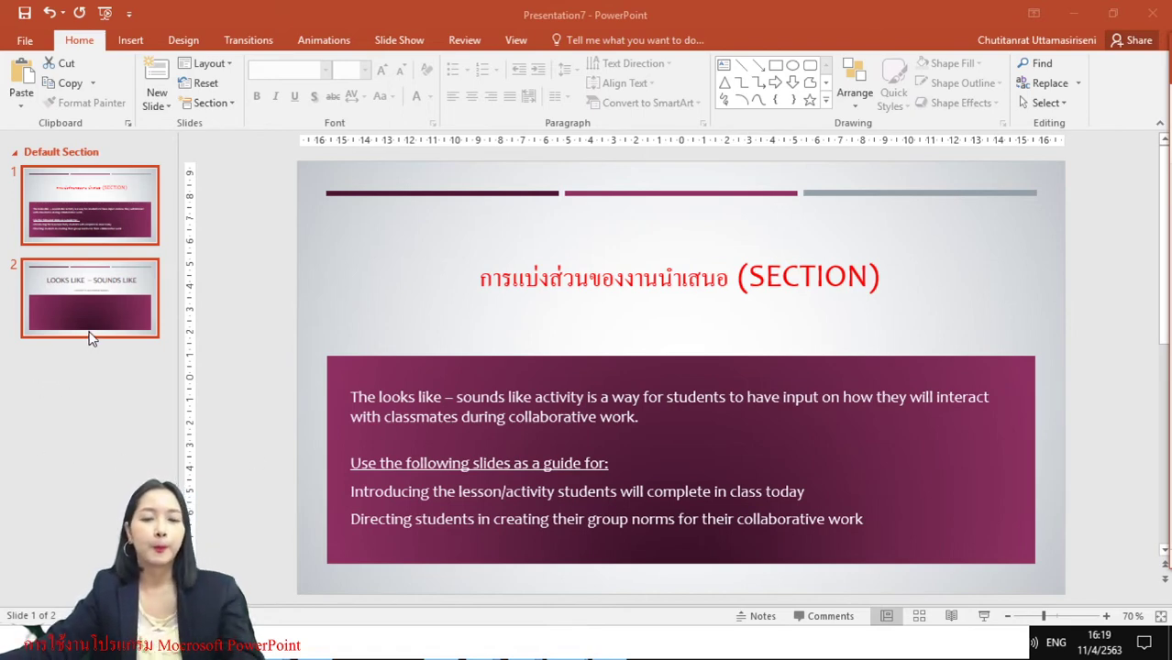
Step: Add a new section starting at slide 2, LOOKS LIKE – SOUNDS LIKE
left_click(117, 283)
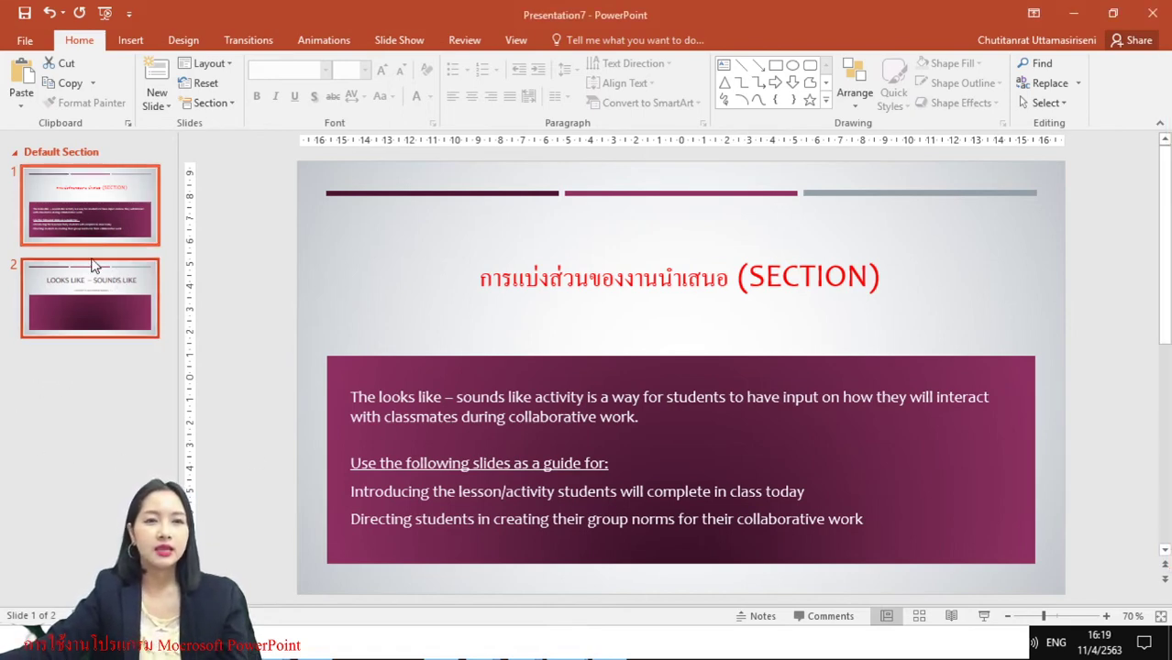
right_click(88, 307)
left_click(105, 288)
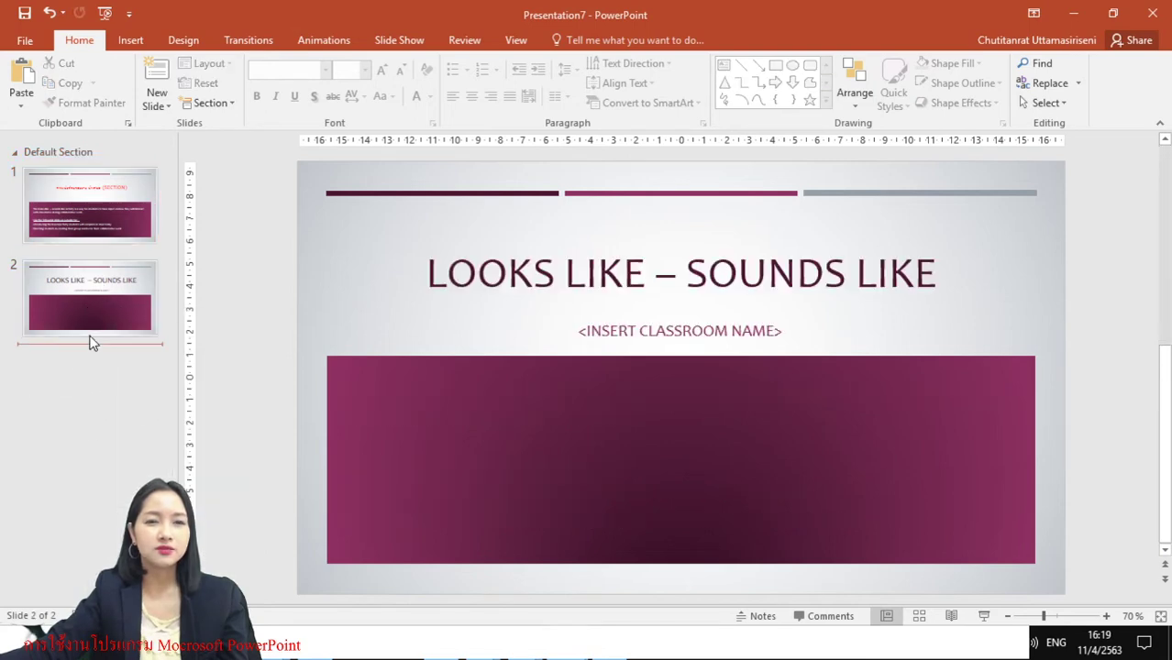
right_click(93, 310)
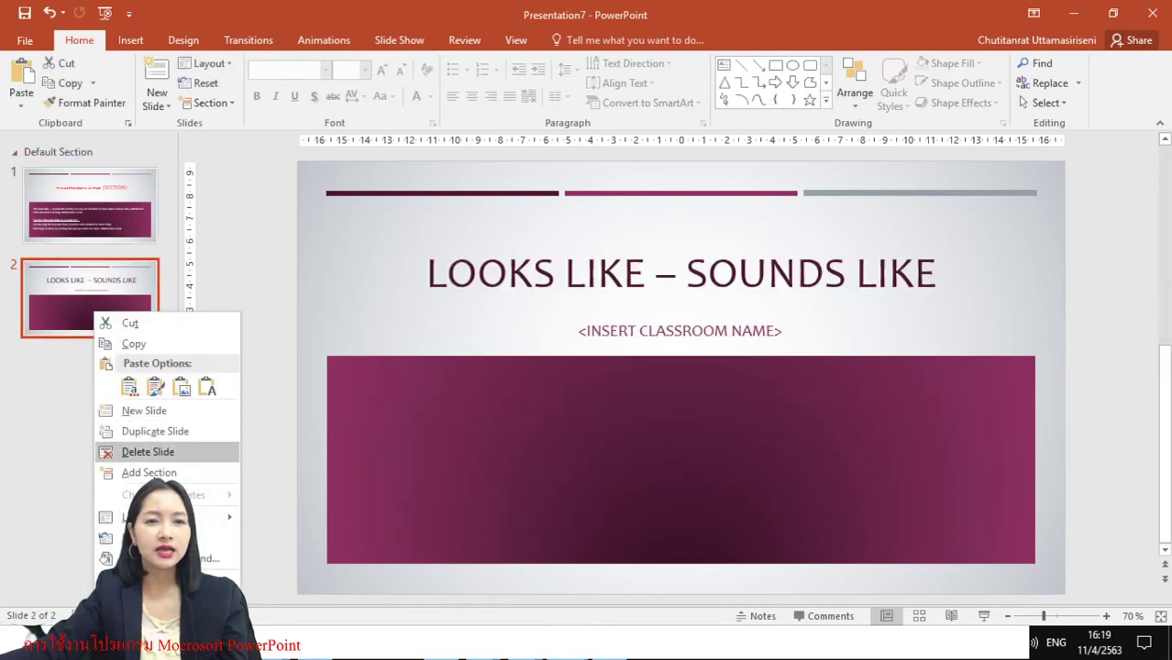
left_click(159, 475)
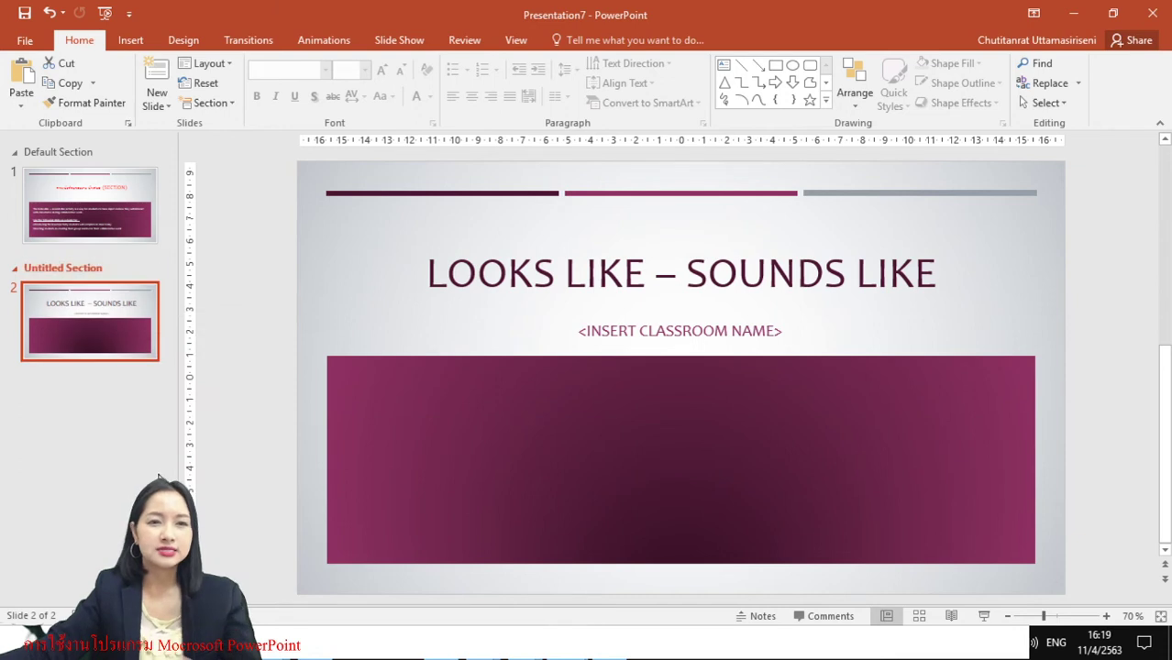
Step: Rename the new Untitled Section to 'chapter2'
right_click(117, 278)
left_click(128, 280)
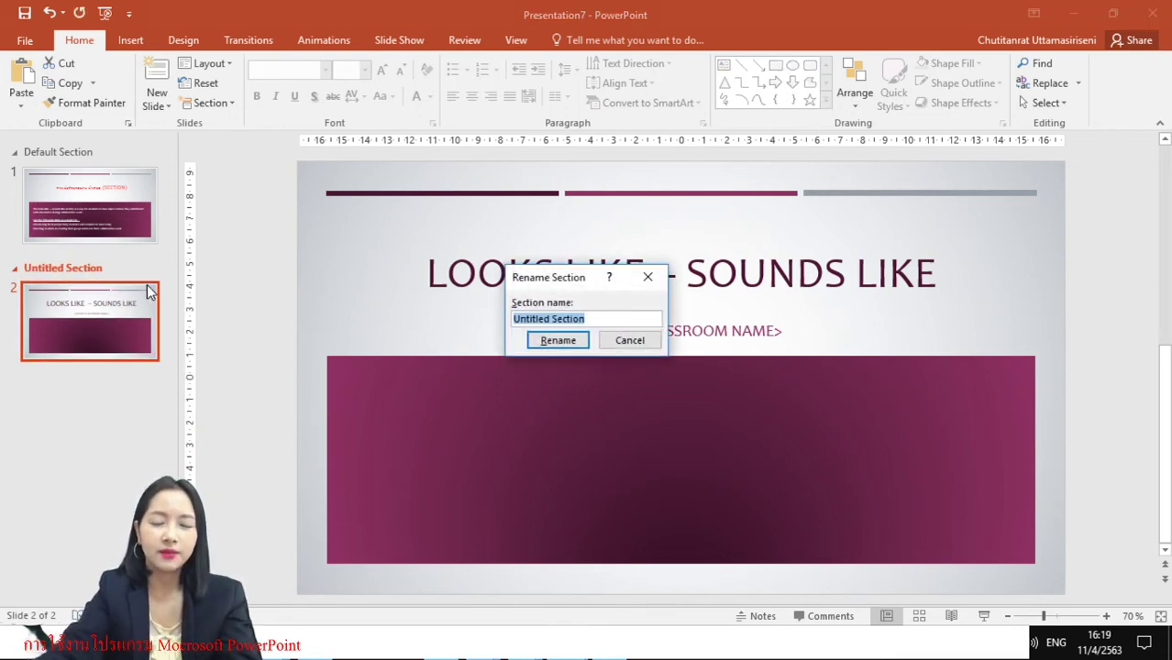
type("C")
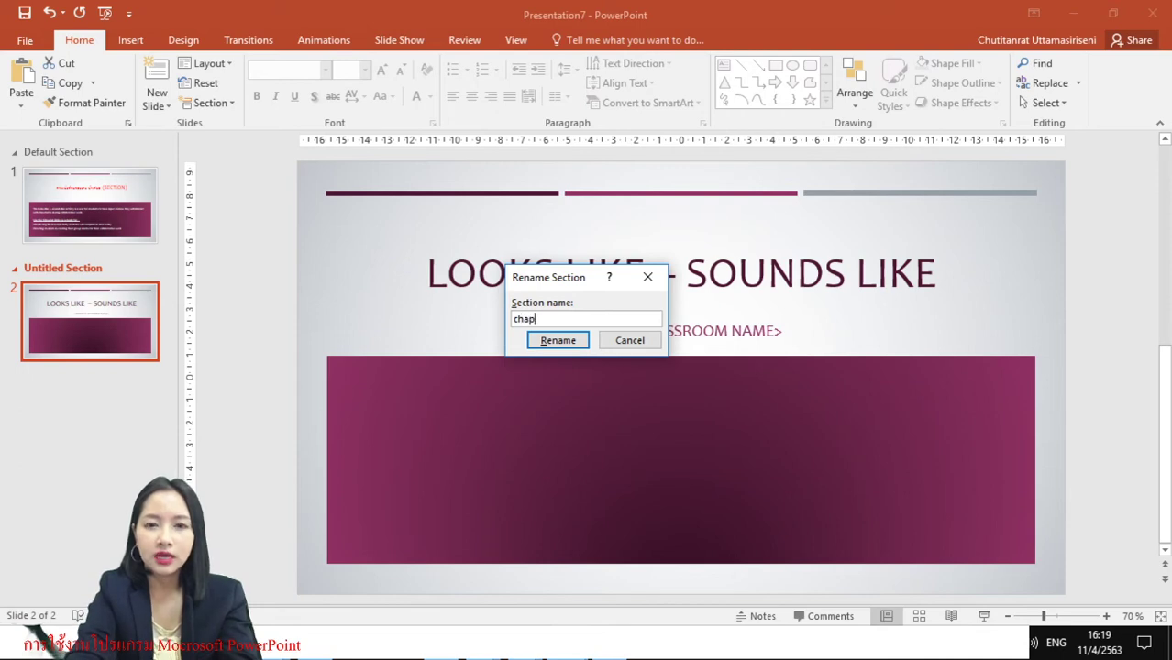
type("ter")
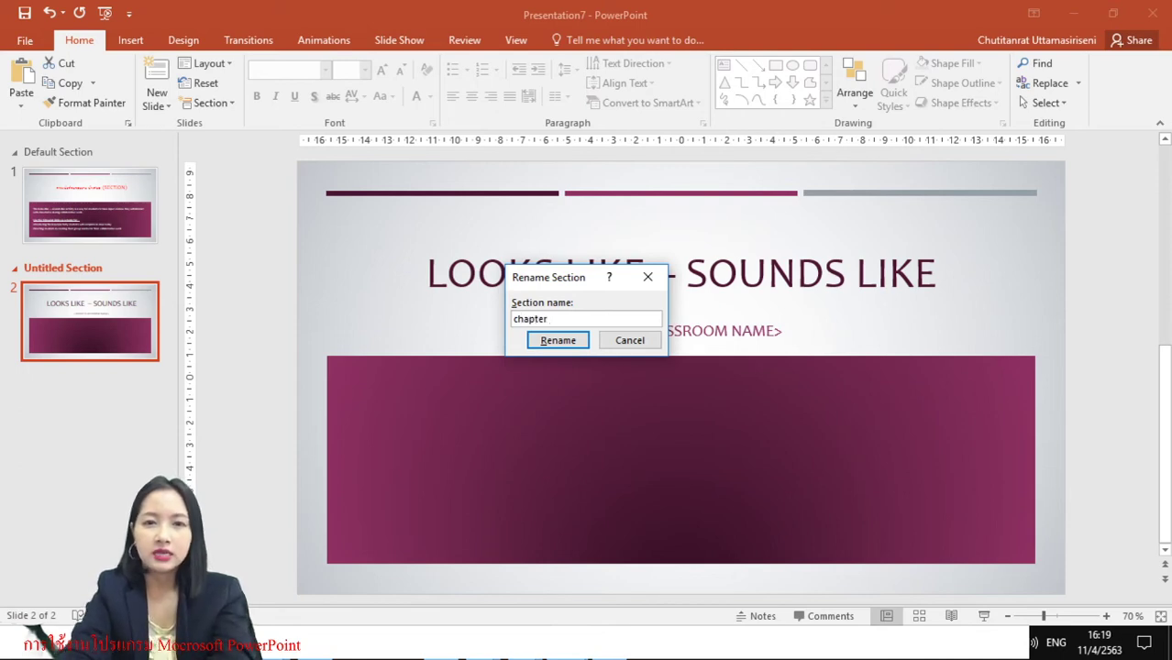
type("2")
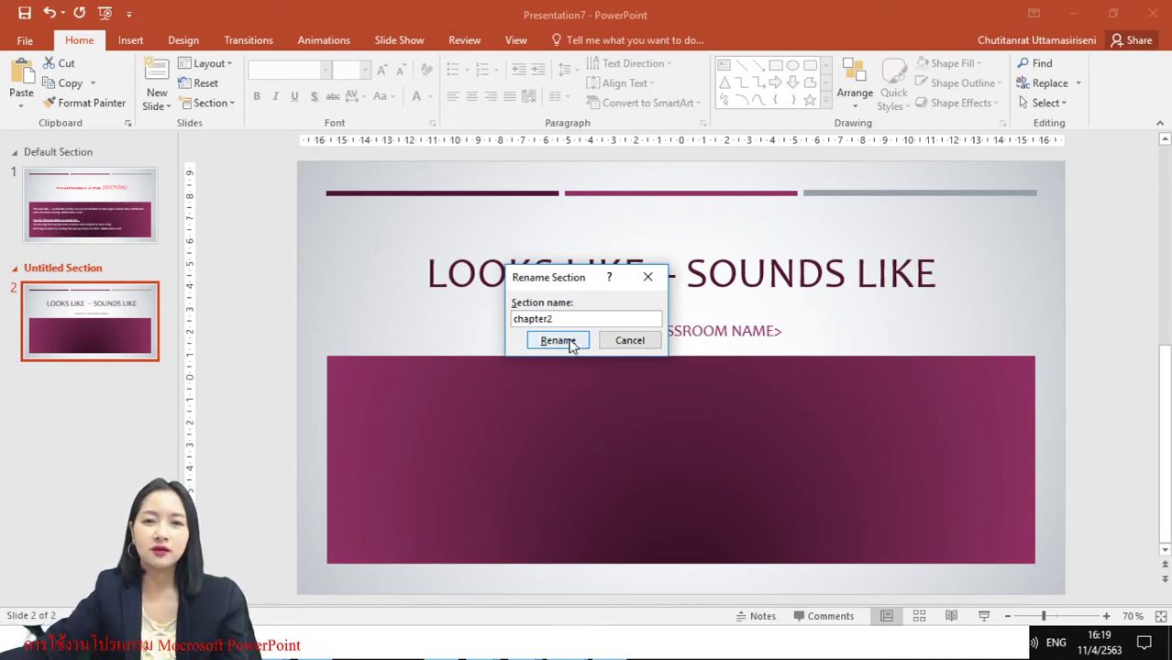
left_click(569, 340)
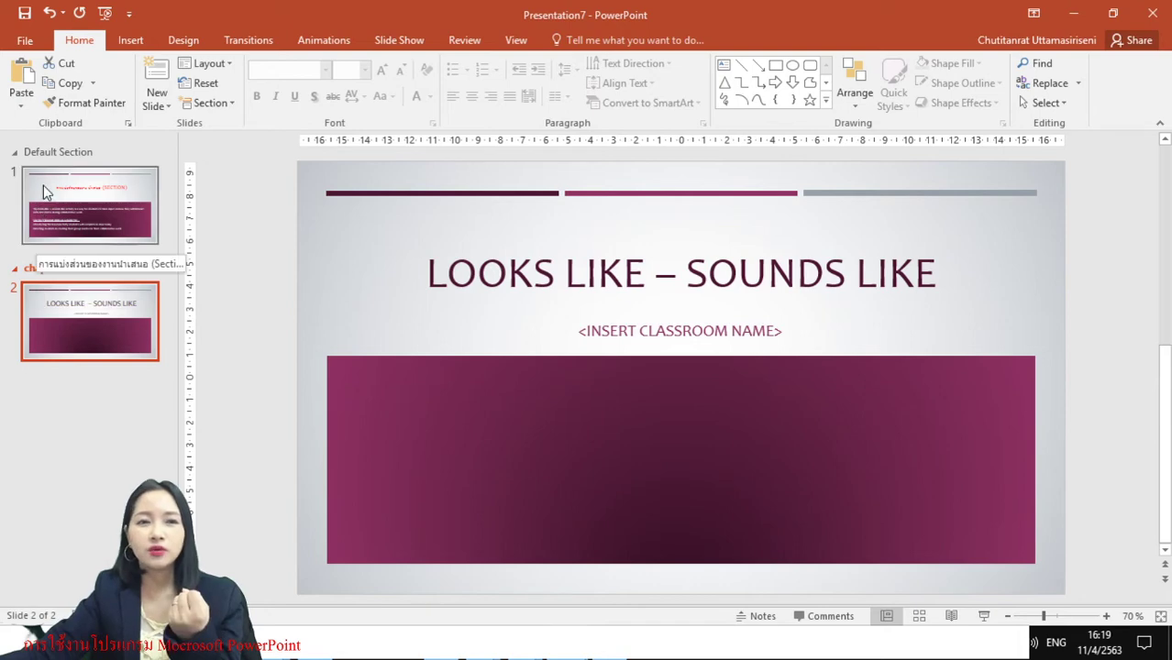
Step: Rename Default Section to '1', then remove all sections from the deck
left_click(48, 151)
right_click(52, 148)
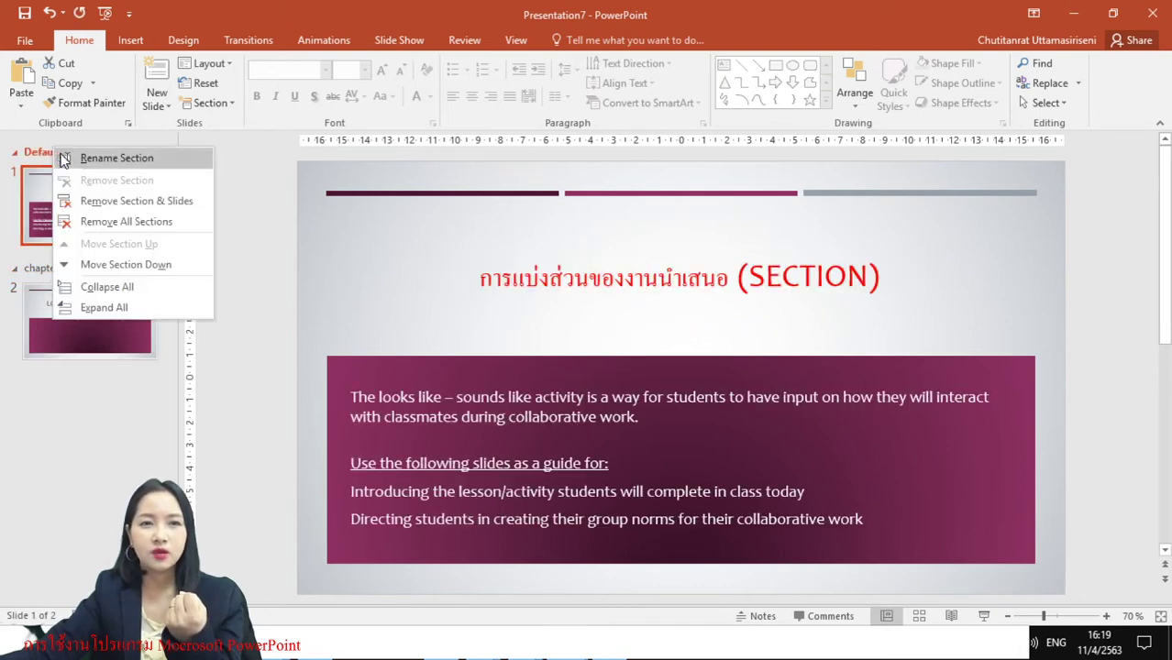
left_click(65, 157)
type("1")
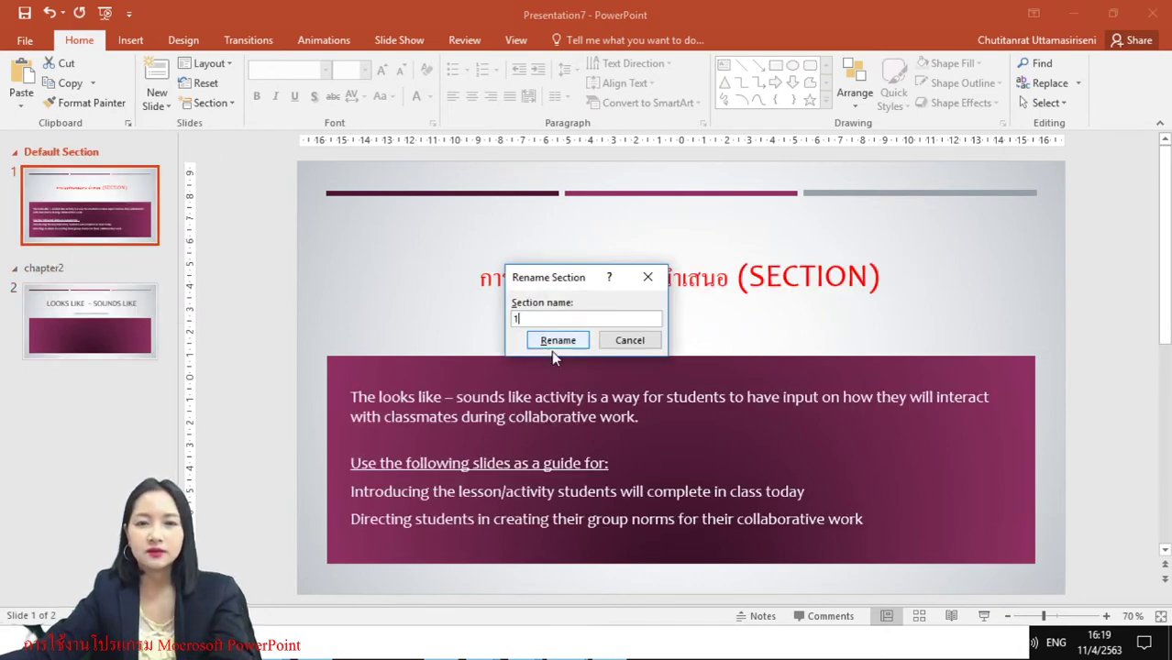
left_click(555, 340)
right_click(33, 156)
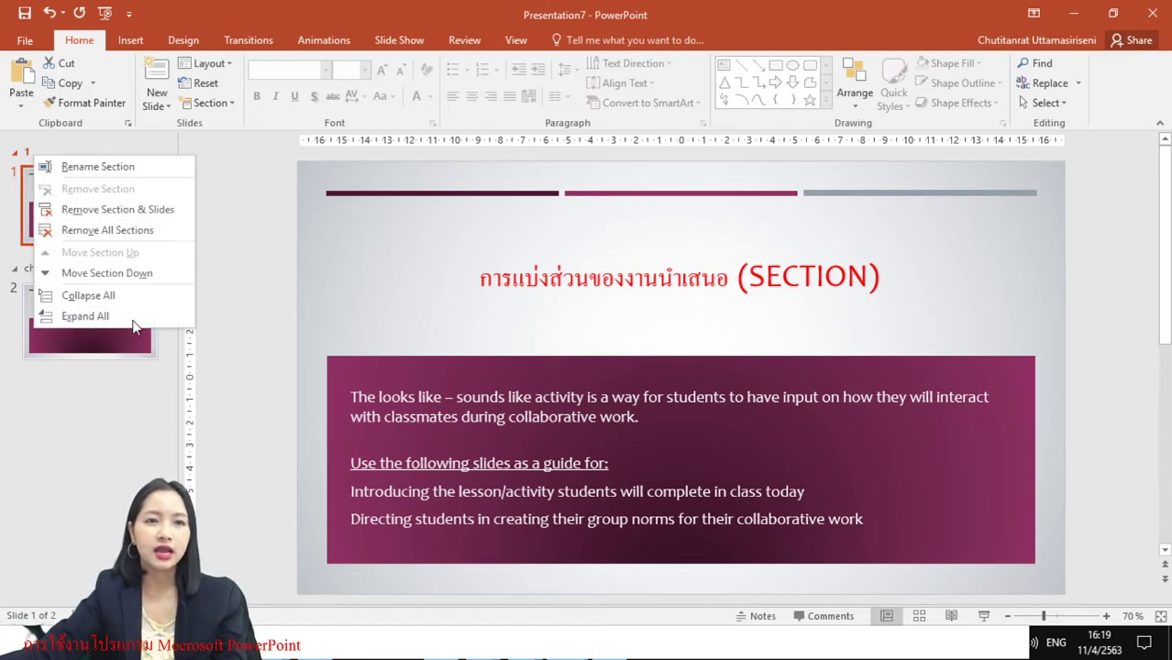
left_click(99, 234)
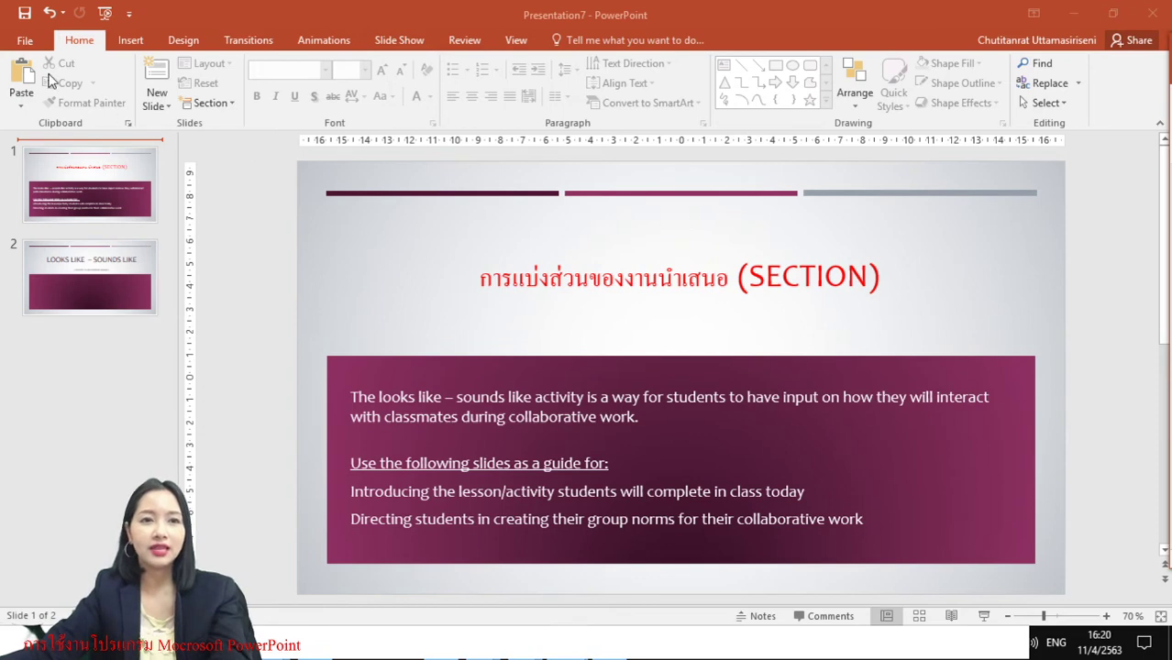
Step: Undo six times to restore the Intro section with its slides, then move Intro to the top
left_click(48, 12)
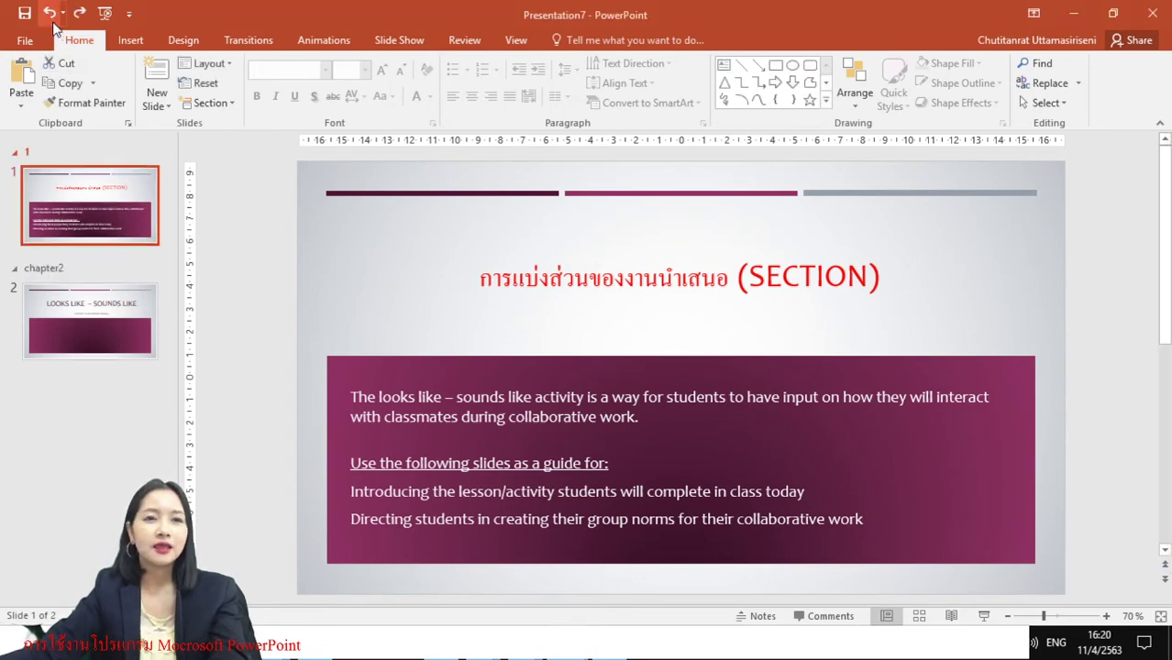
left_click(49, 13)
left_click(48, 13)
left_click(49, 13)
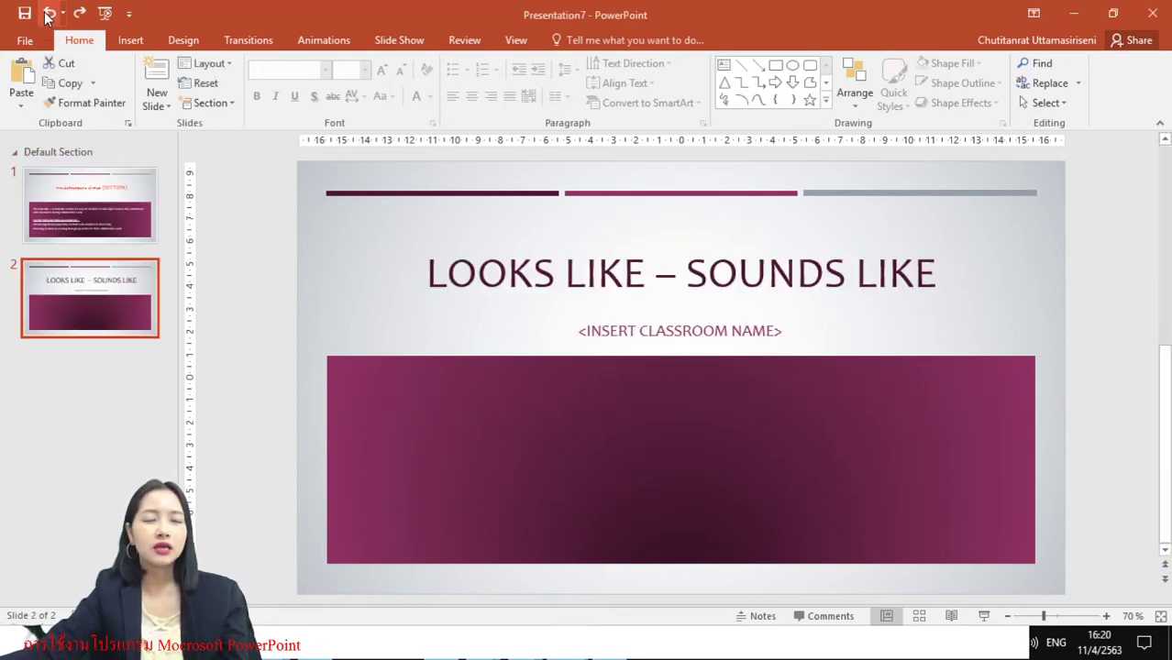
left_click(49, 13)
left_click(49, 13)
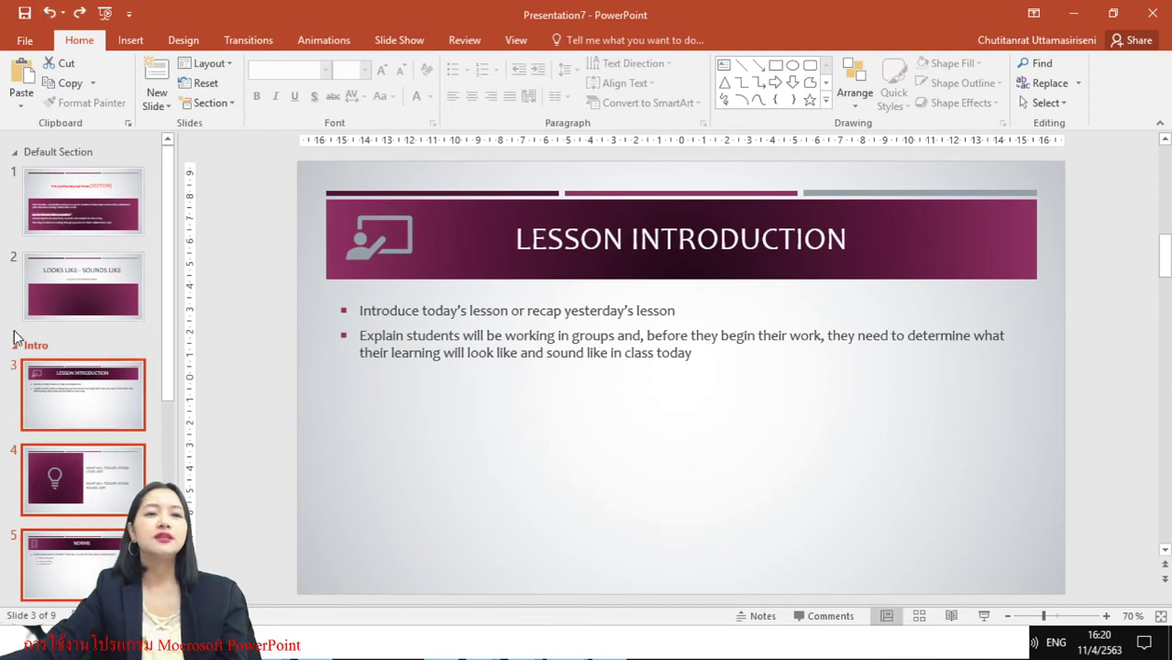
right_click(39, 353)
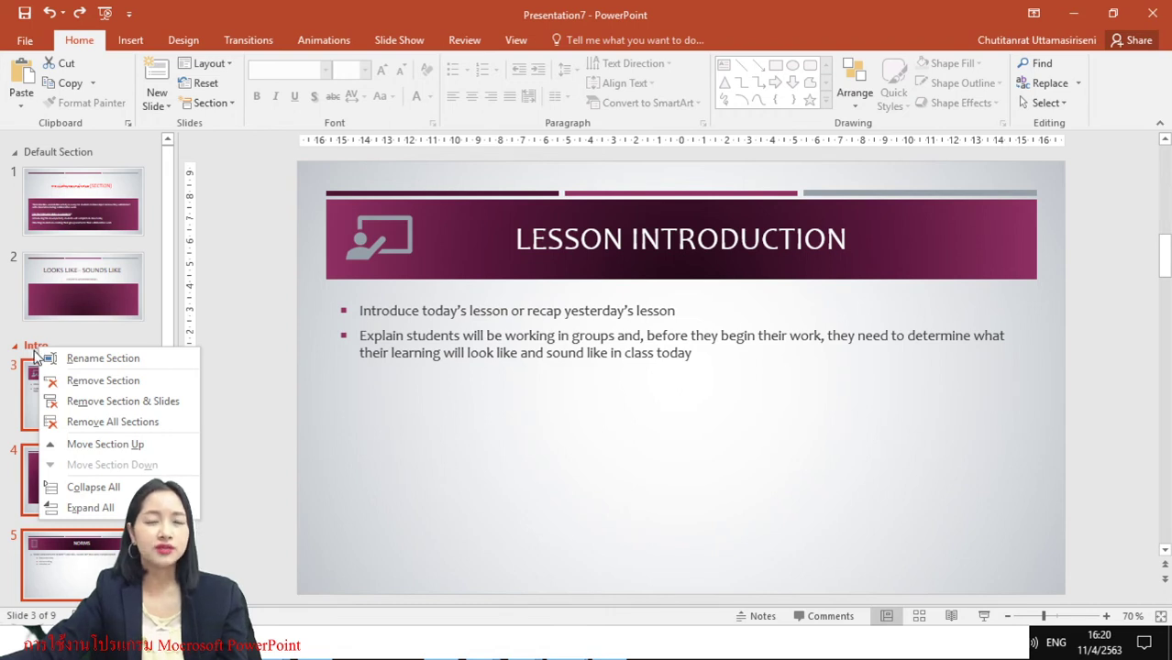
left_click(92, 446)
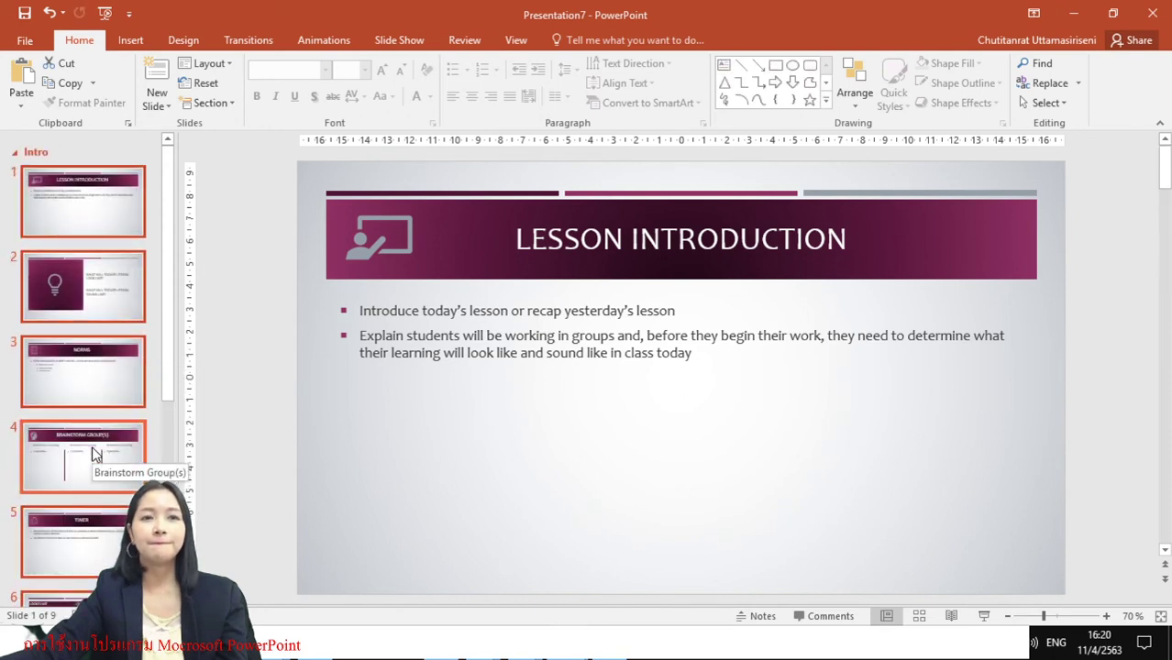
Step: Move the Intro section down below Default Section so it starts at slide 3
right_click(37, 153)
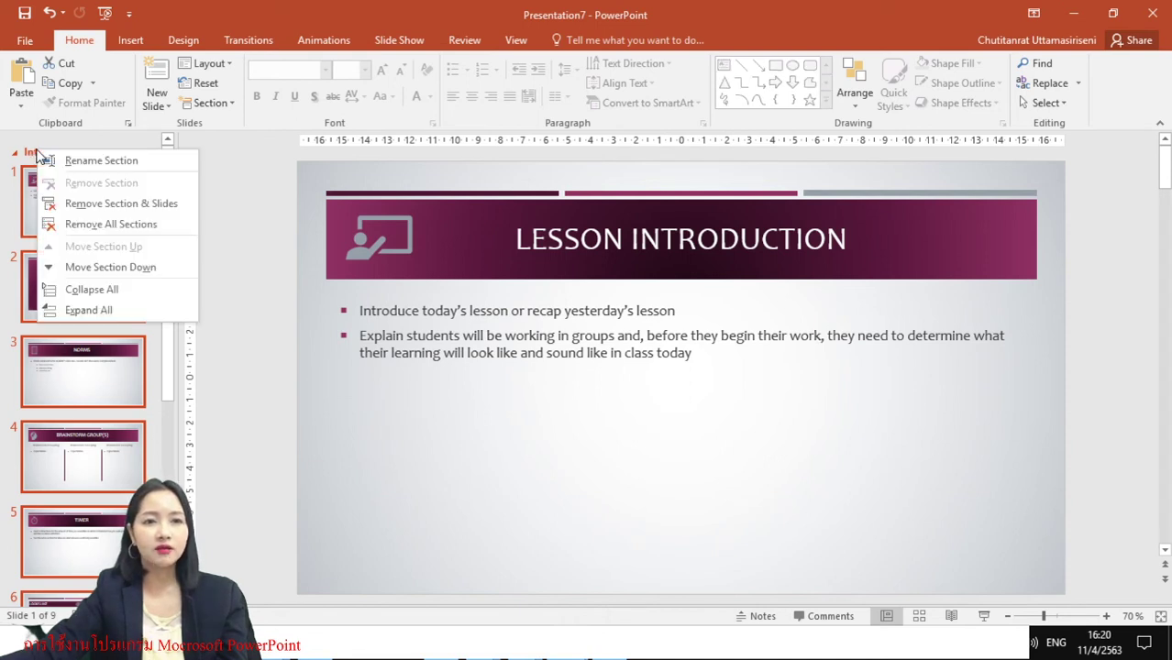
left_click(131, 267)
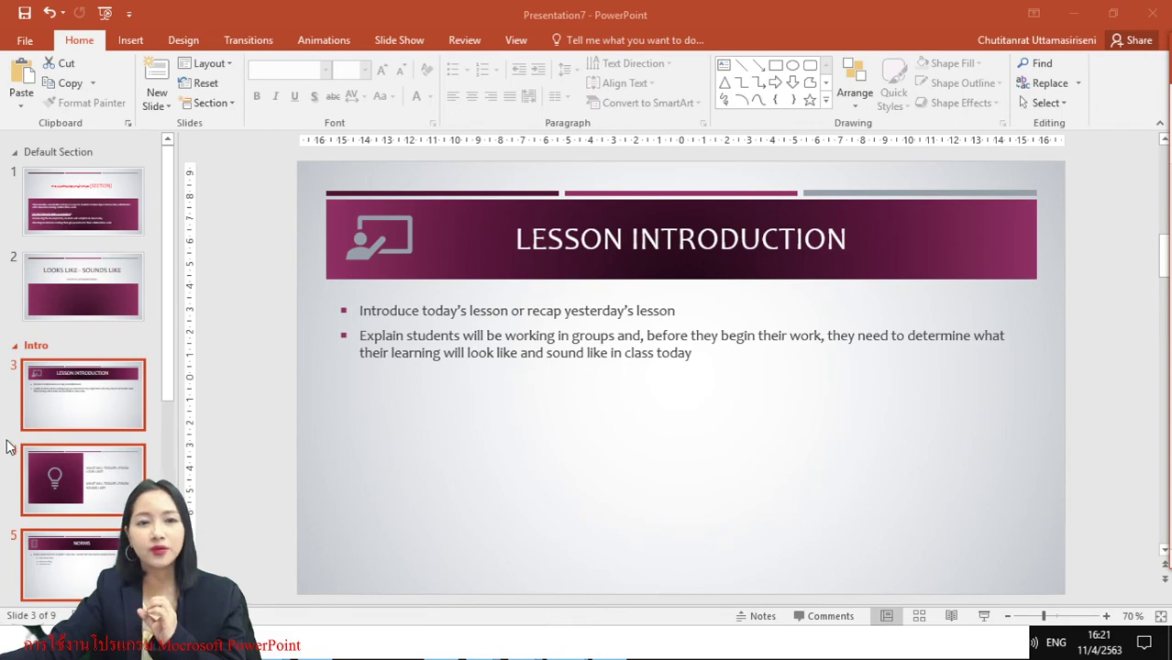
Step: Collapse all sections from the Intro header, leaving Default Section (2) and Intro (7)
right_click(34, 350)
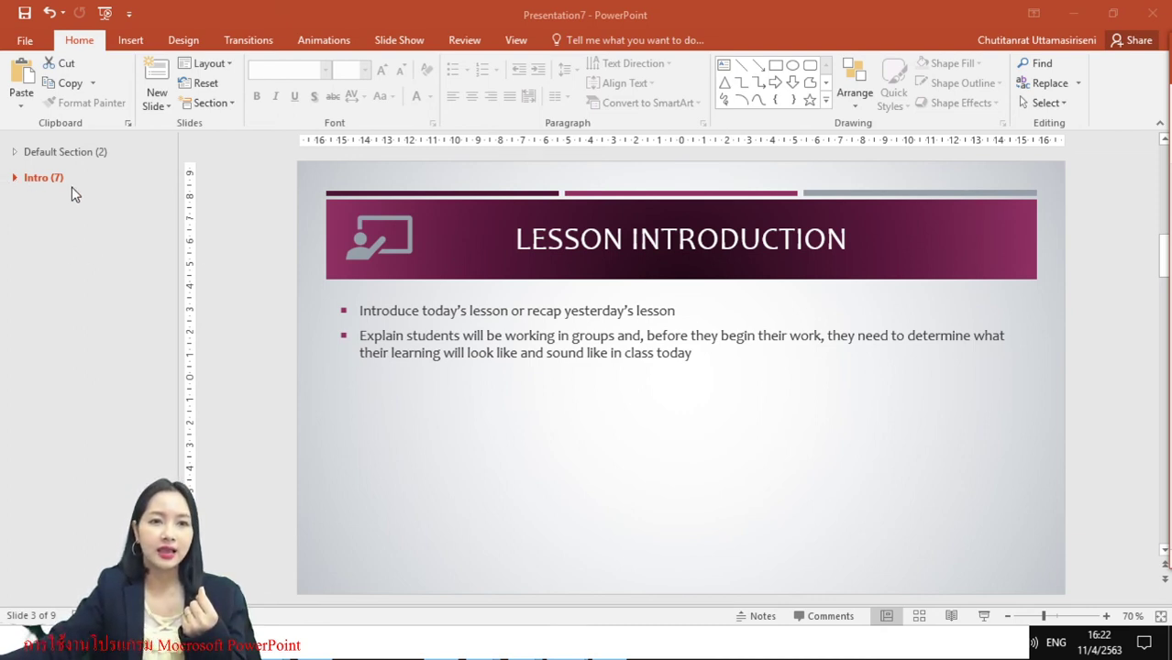
Step: Expand all sections from the Intro header so slides under Default Section and Intro reappear
left_click(47, 182)
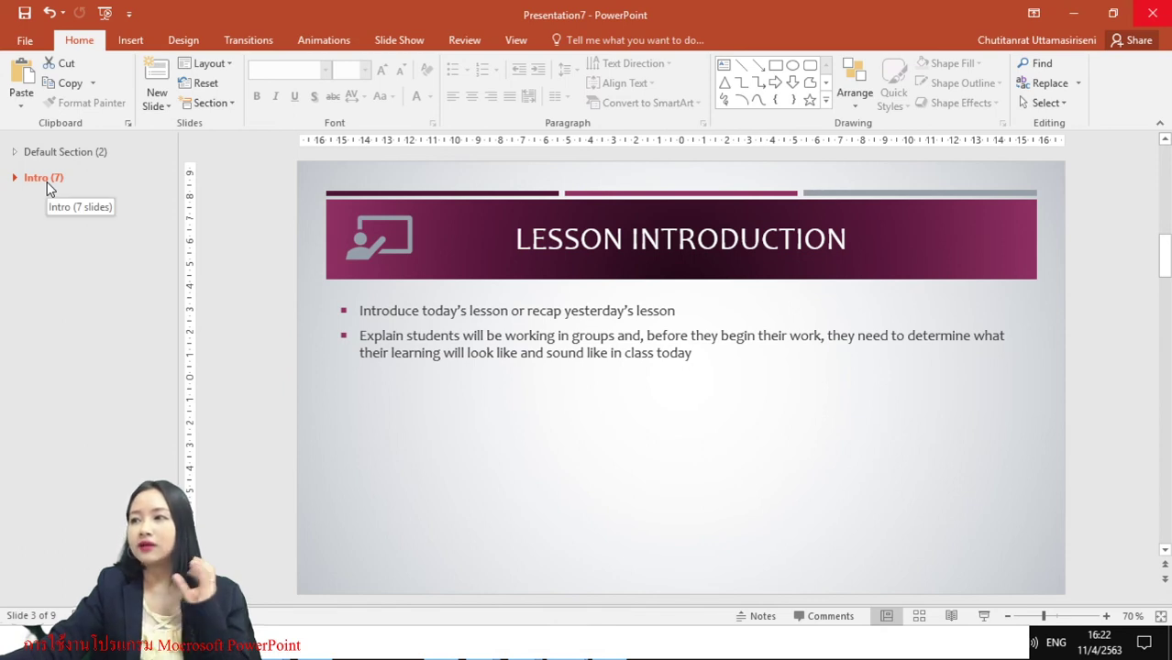
right_click(47, 181)
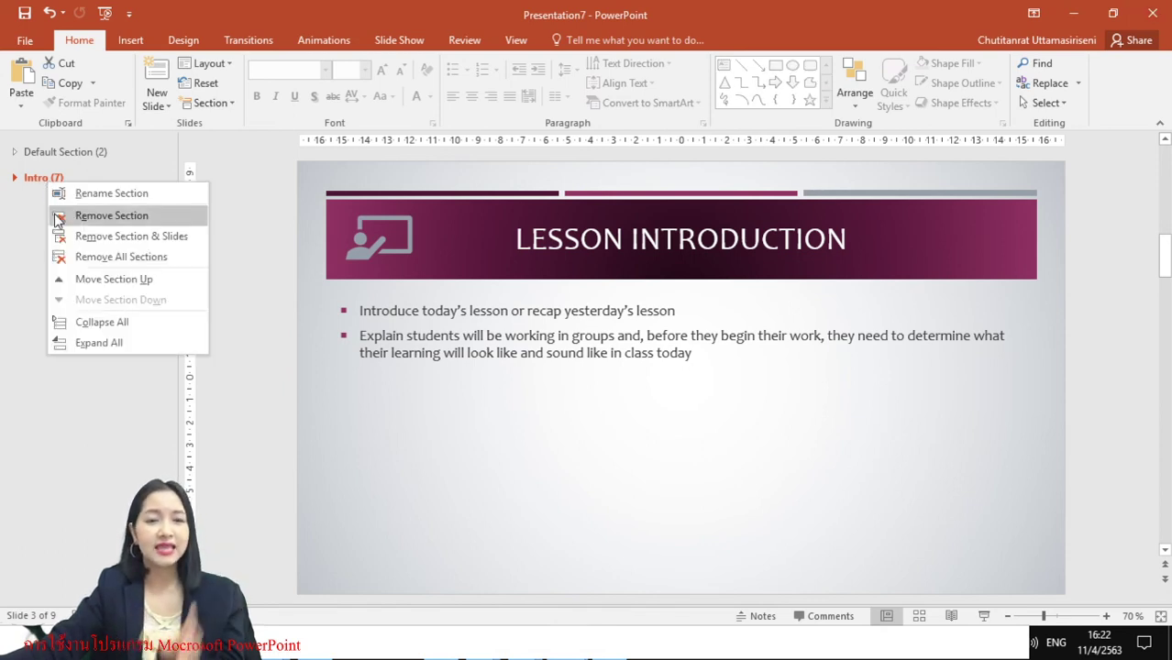
left_click(104, 348)
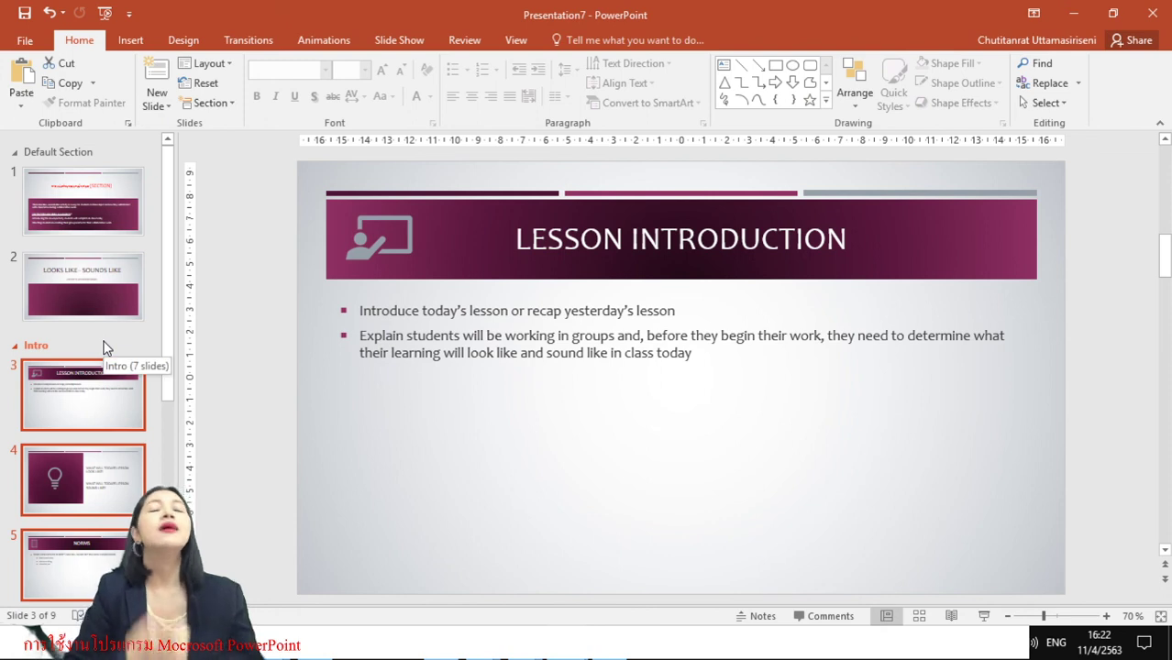